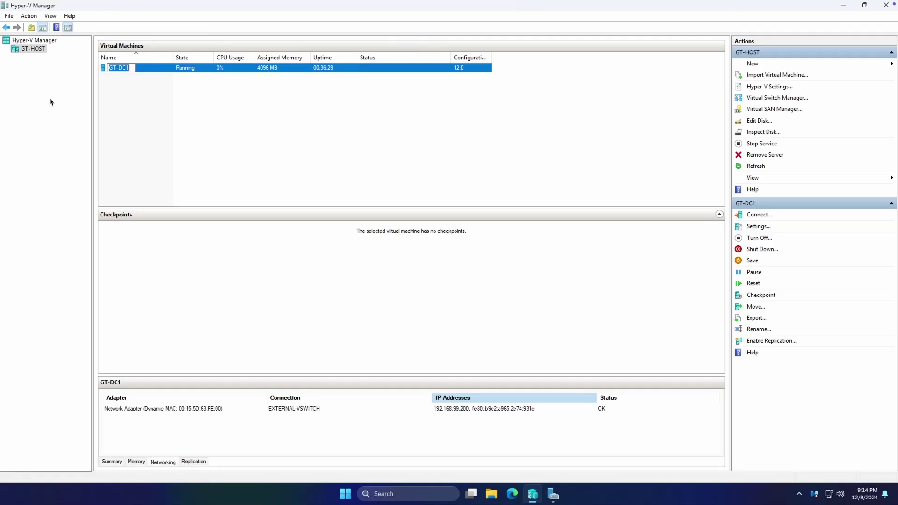
Cancel the GT-DC1 rename and start a new virtual machine on host GT-HOST
click(43, 106)
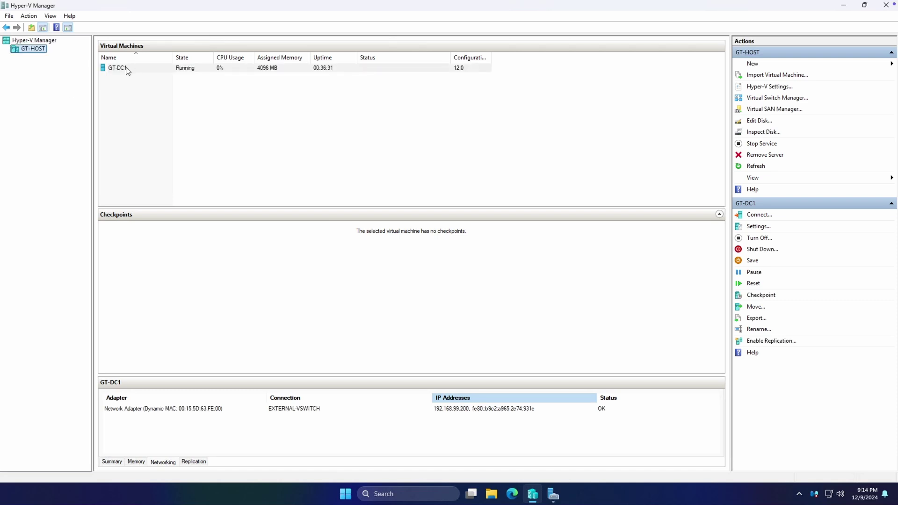
click(117, 68)
right_click(22, 49)
mouse_move(43, 58)
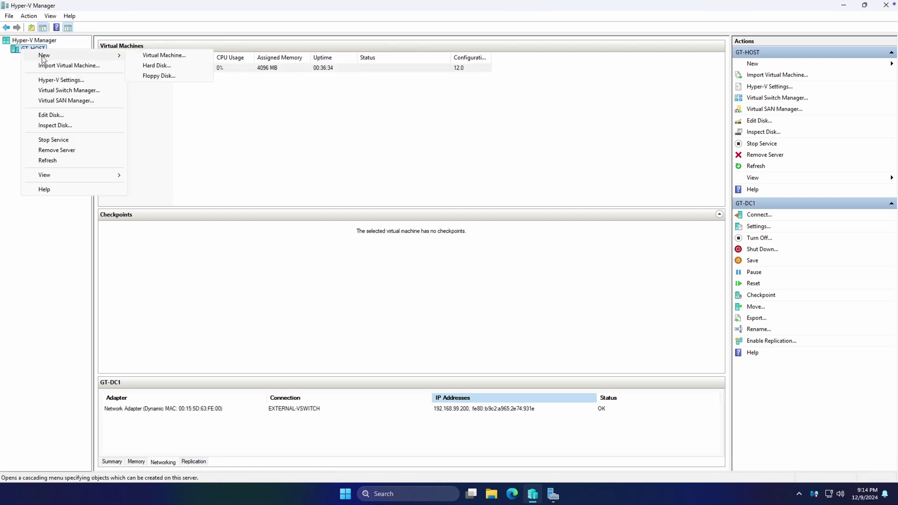
click(148, 55)
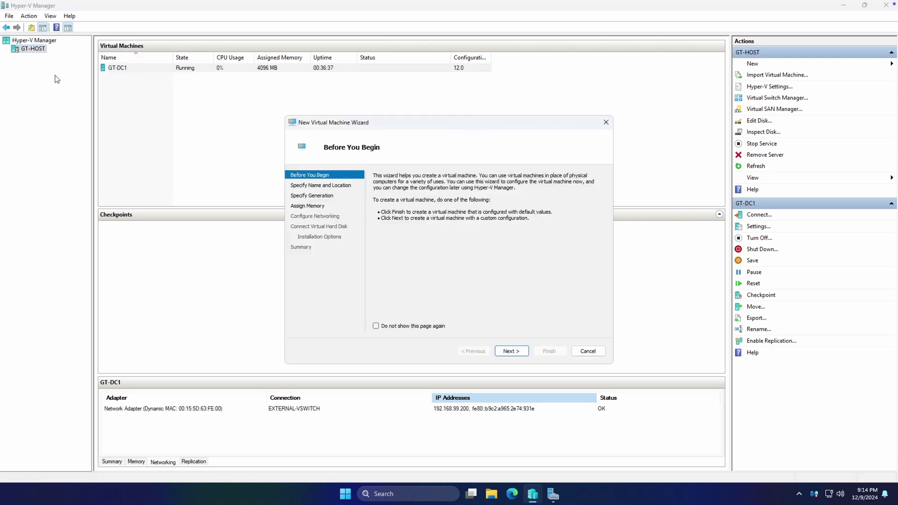
Name the new virtual machine GT-DC2 and keep Generation 2
click(511, 351)
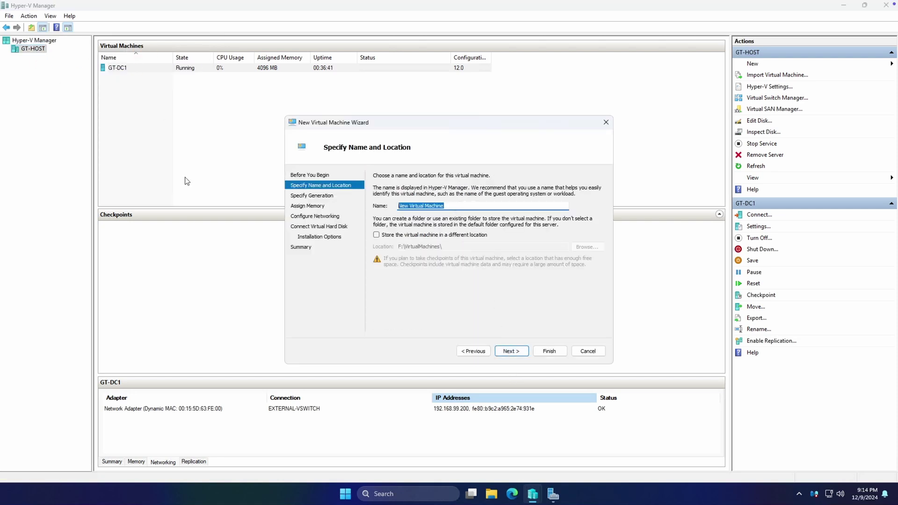
text(GT-DC2)
click(506, 350)
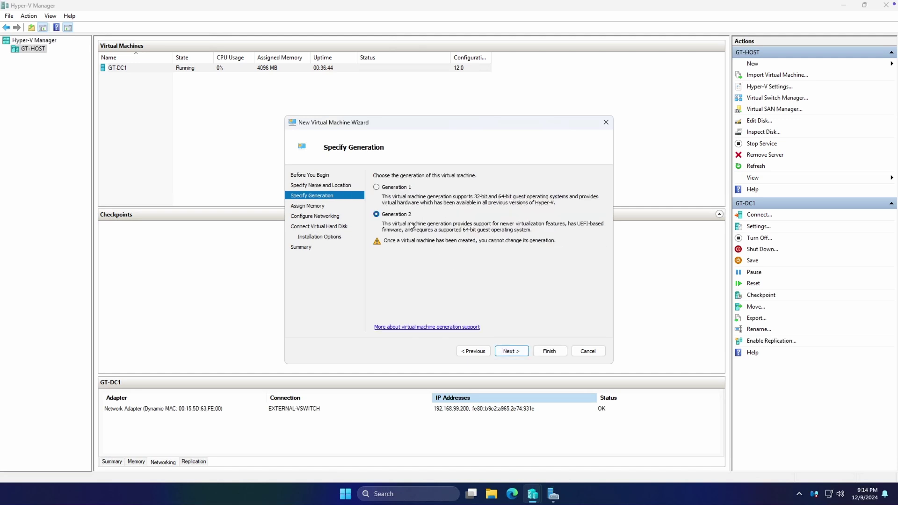
click(524, 353)
Set startup memory to 2048 MB and connect networking to EXTERNAL-VSWITCH
click(425, 199)
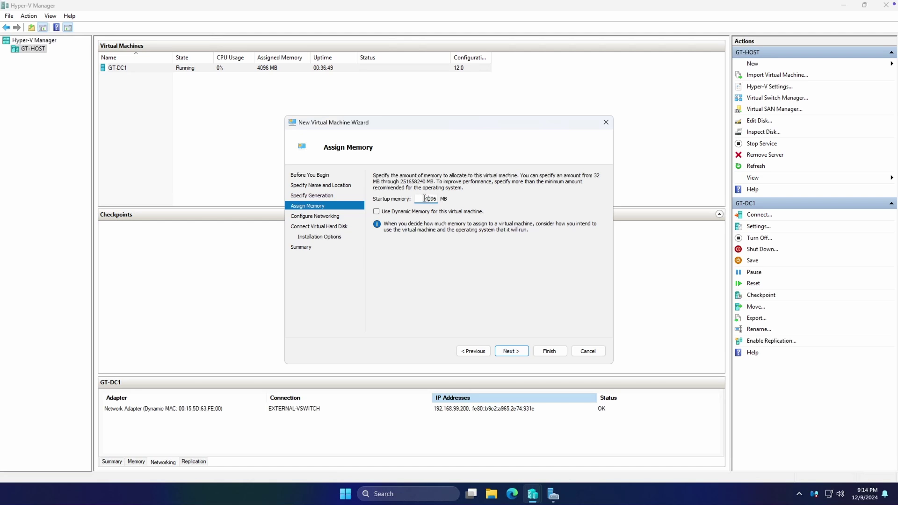
drag(426, 199, 473, 201)
text(2048)
click(513, 352)
click(450, 194)
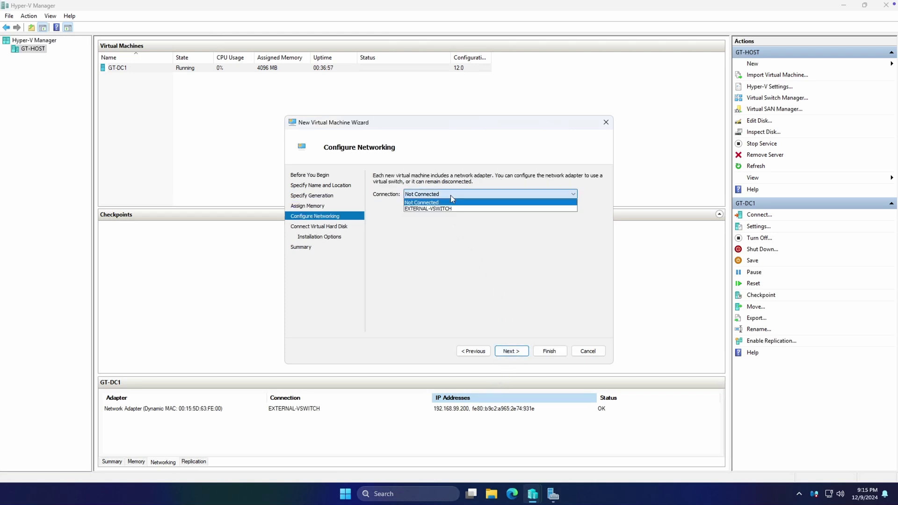
click(438, 209)
click(511, 350)
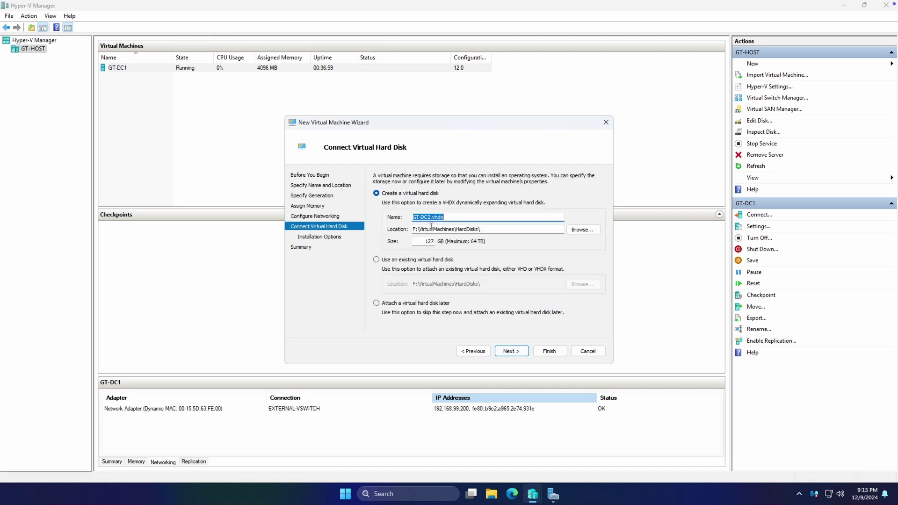
Give GT-DC2 a 60 GB virtual disk and the Windows Server ISO, then finish creating it
drag(423, 242, 489, 246)
text(60)
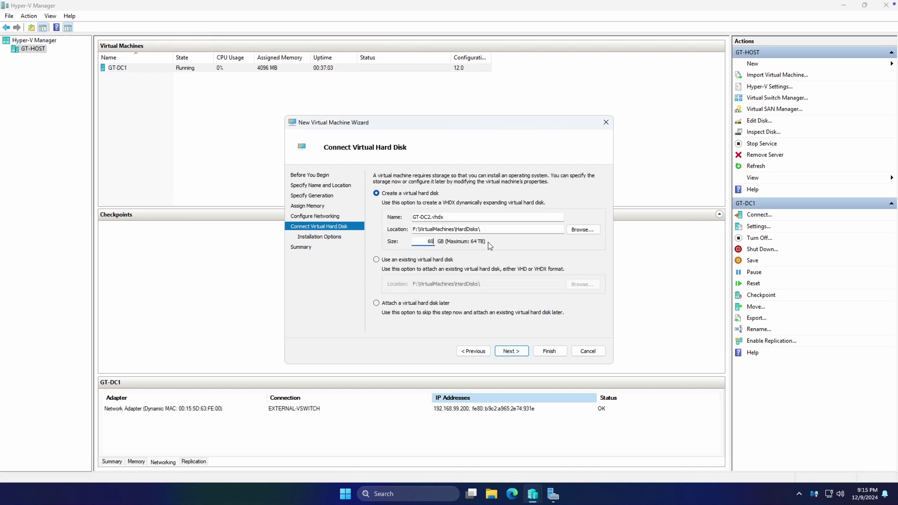
click(513, 351)
click(433, 206)
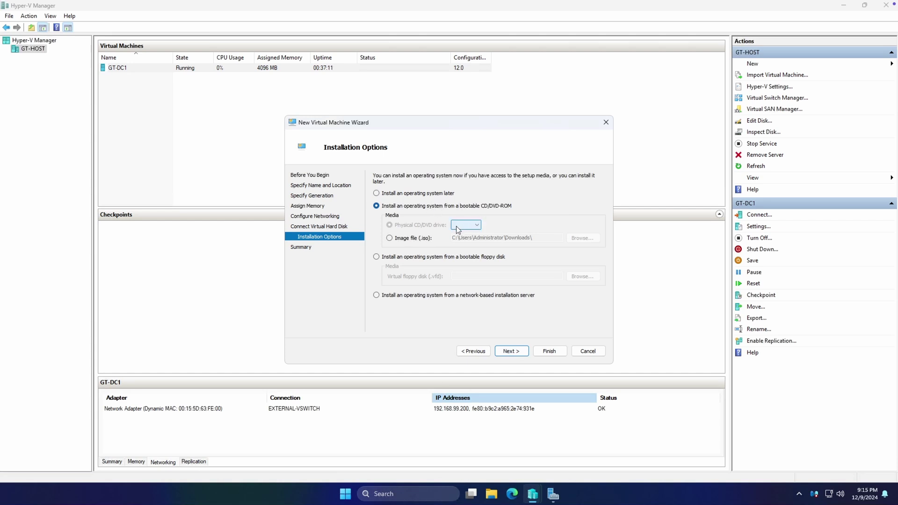
click(421, 238)
click(562, 238)
click(433, 218)
double_click(430, 217)
click(513, 351)
click(548, 351)
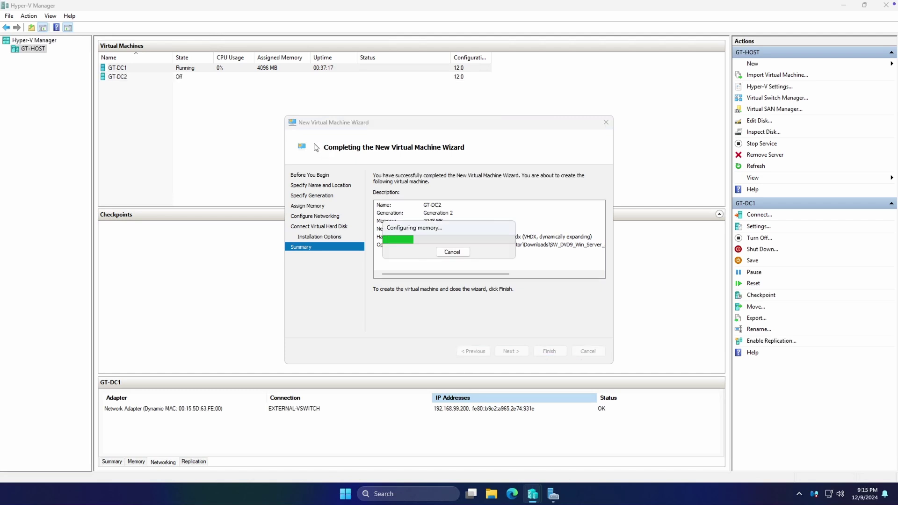
In GT-DC2's settings, reduce the virtual processors to 1 and apply
click(120, 78)
right_click(121, 76)
click(143, 95)
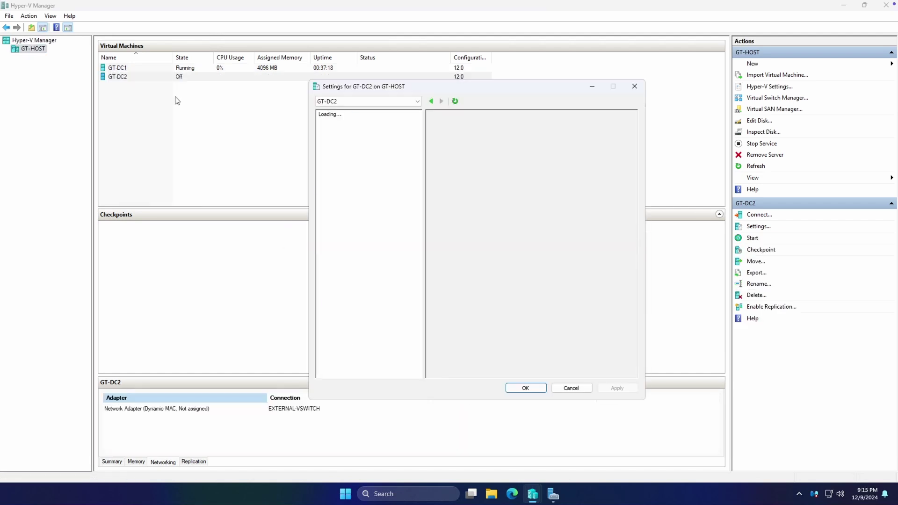
click(340, 178)
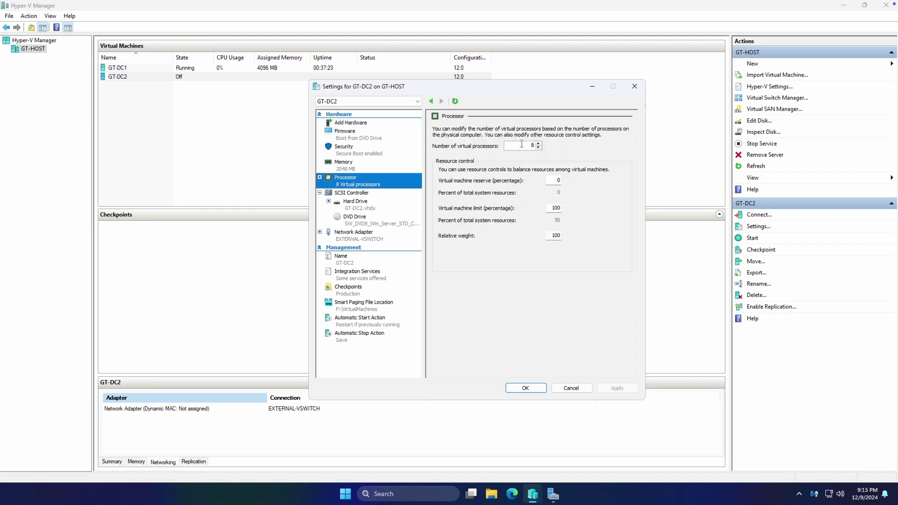
click(537, 147)
click(538, 147)
click(537, 148)
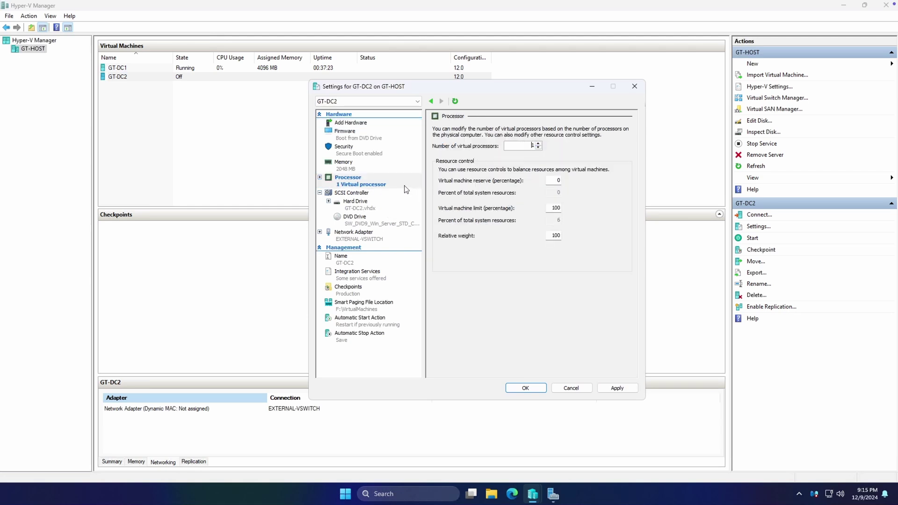
click(617, 387)
Enable VLAN identification on the network adapter with VLAN ID 106 and apply
click(352, 234)
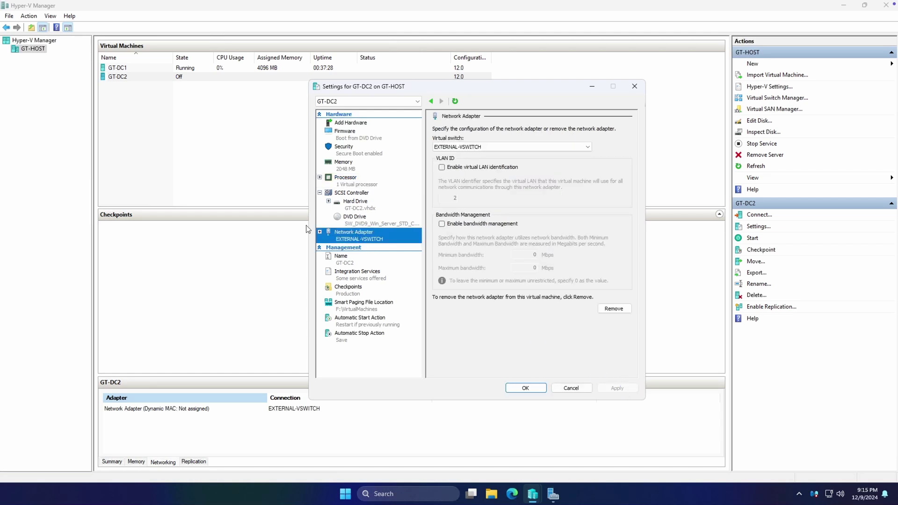
click(456, 168)
click(447, 198)
double_click(498, 198)
key(BackSpace)
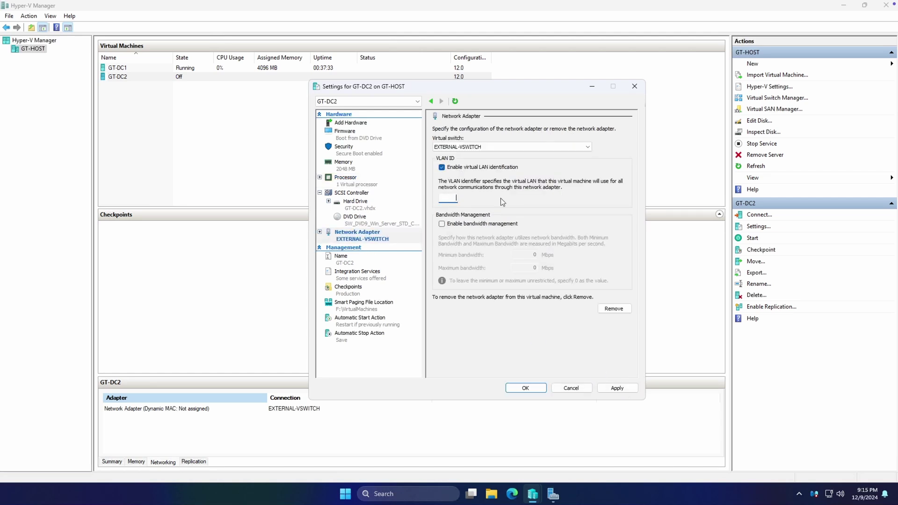
text(106)
click(618, 388)
Close GT-DC2's settings with OK and power on the virtual machine
click(525, 388)
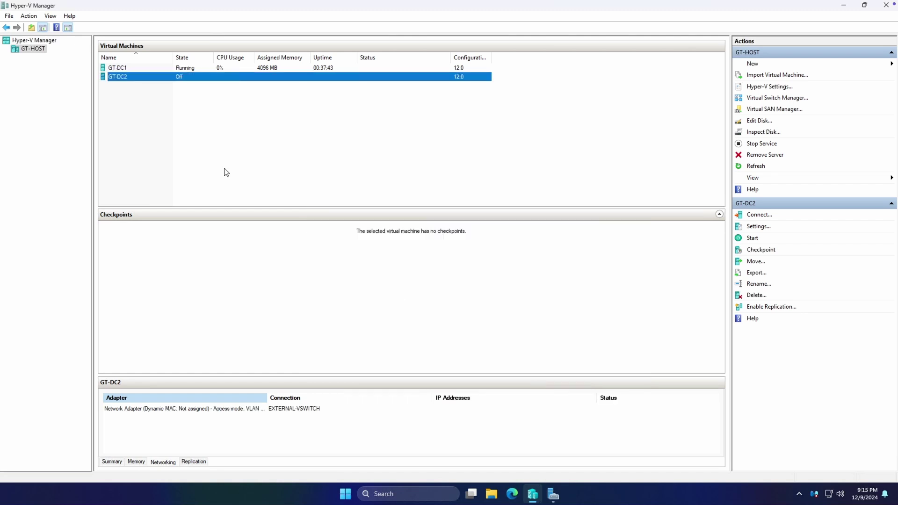
right_click(129, 79)
click(152, 108)
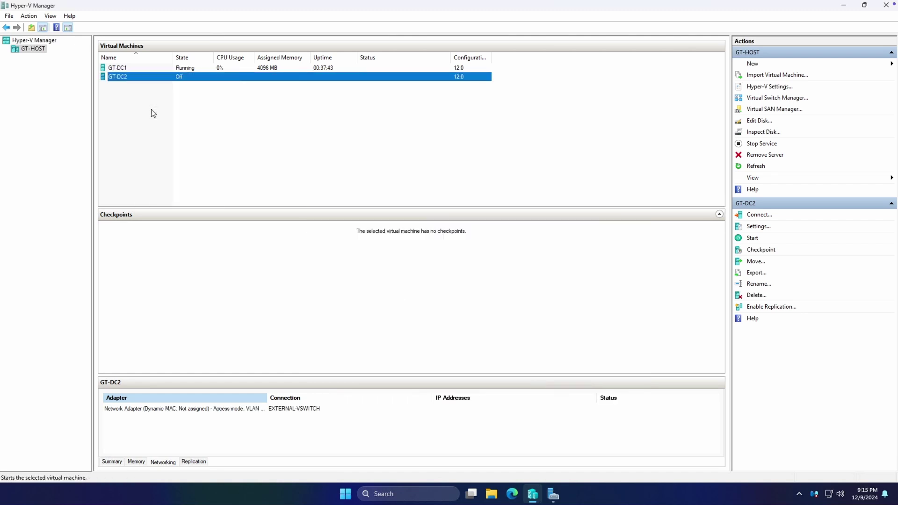
Connect to GT-DC2's console and boot from the ISO into Windows Setup
right_click(139, 84)
click(145, 80)
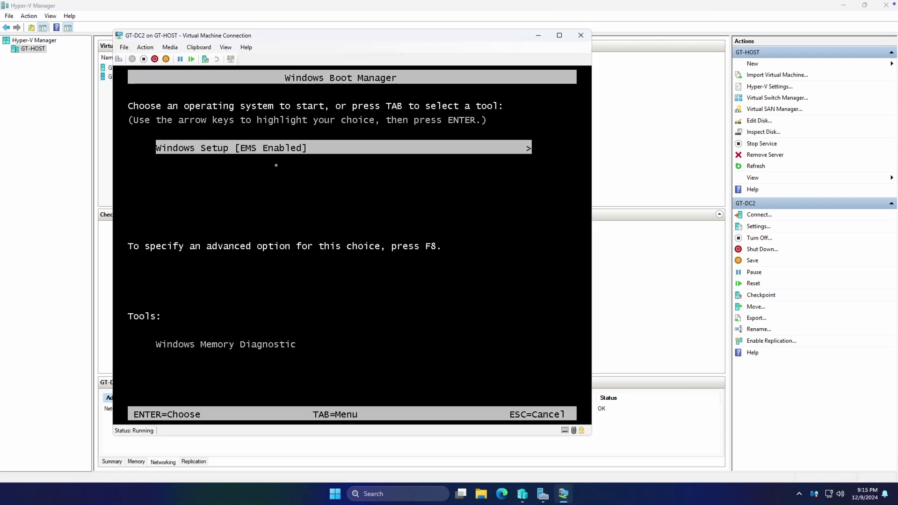
key(Return)
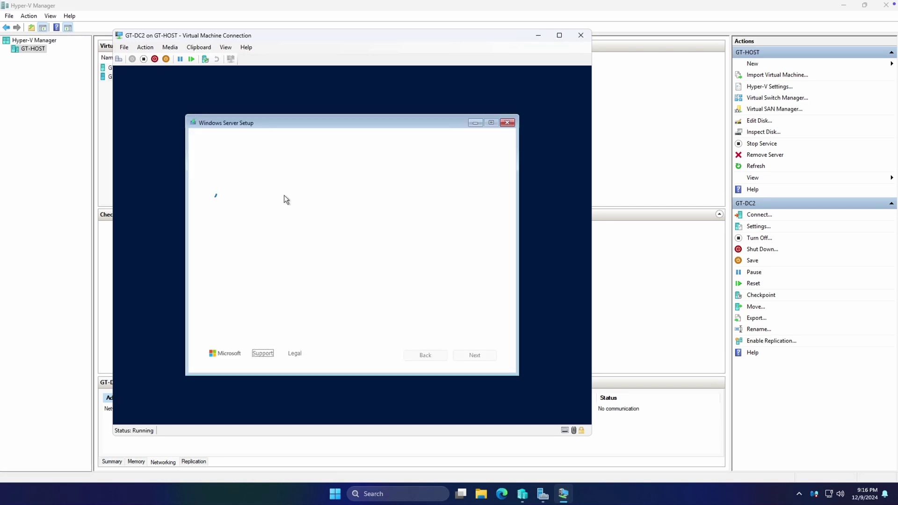
drag(268, 124, 283, 122)
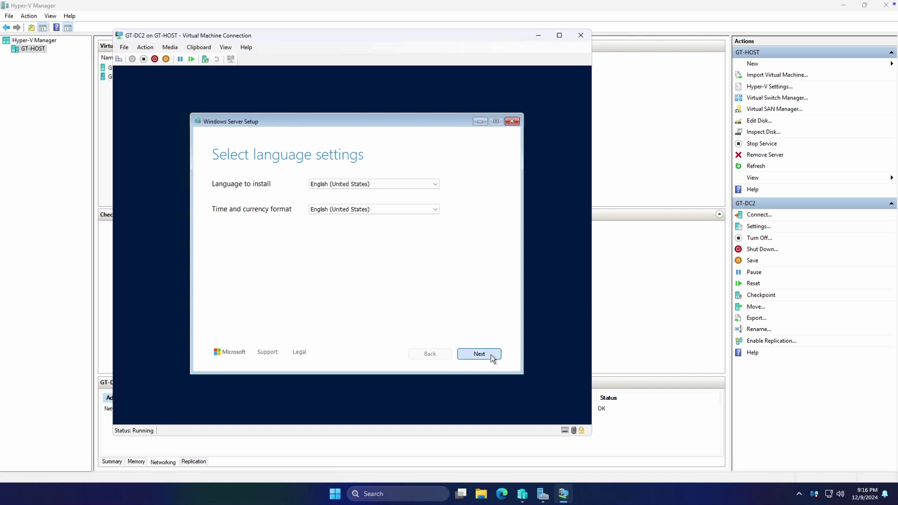
Accept the default language and US keyboard, and agree that everything will be deleted
click(490, 354)
click(486, 355)
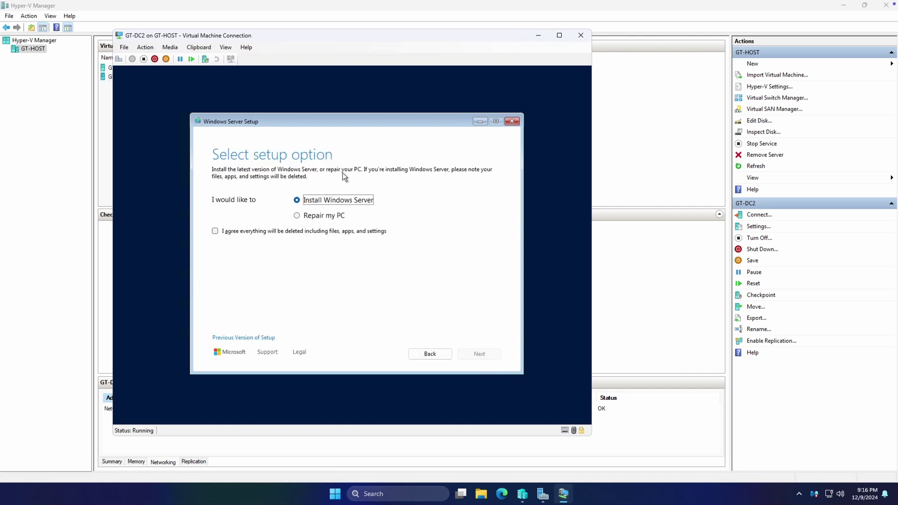
click(231, 231)
click(480, 355)
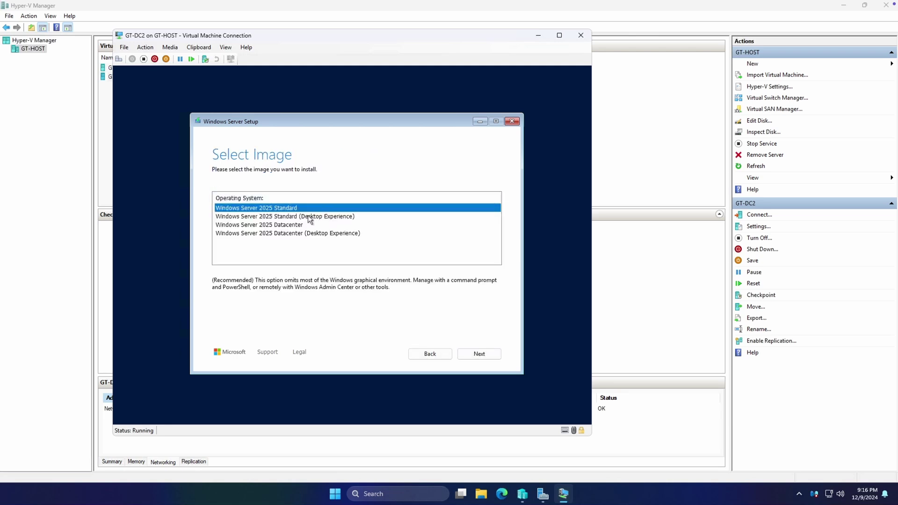
Choose Windows Server 2025 Standard, accept the license, and install onto Disk 0
click(308, 217)
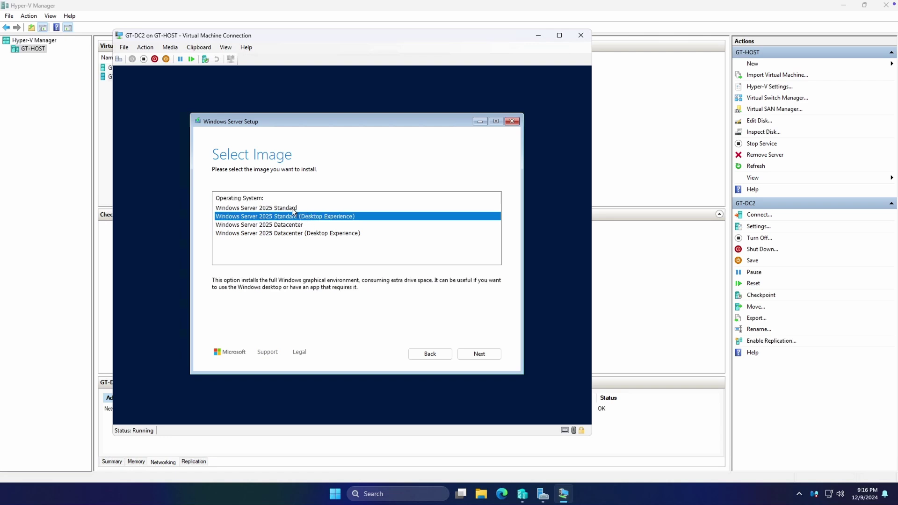
click(293, 209)
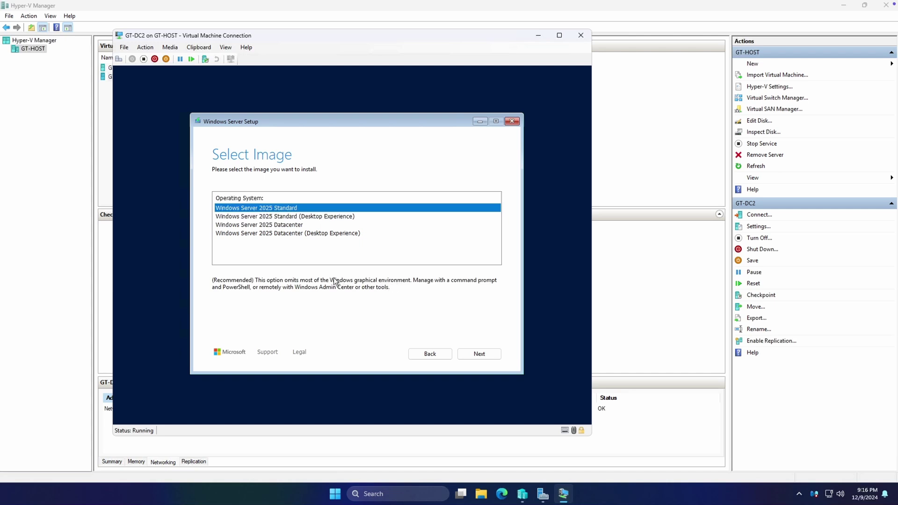
click(480, 354)
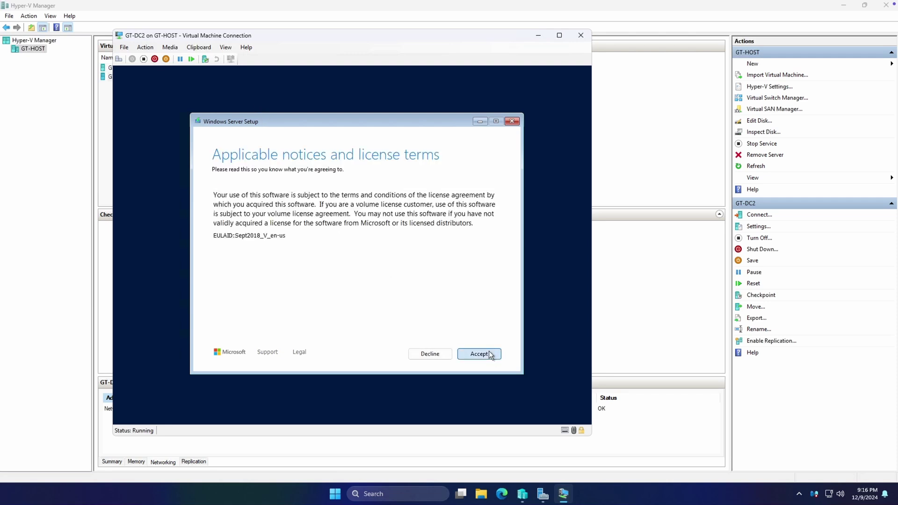
click(489, 355)
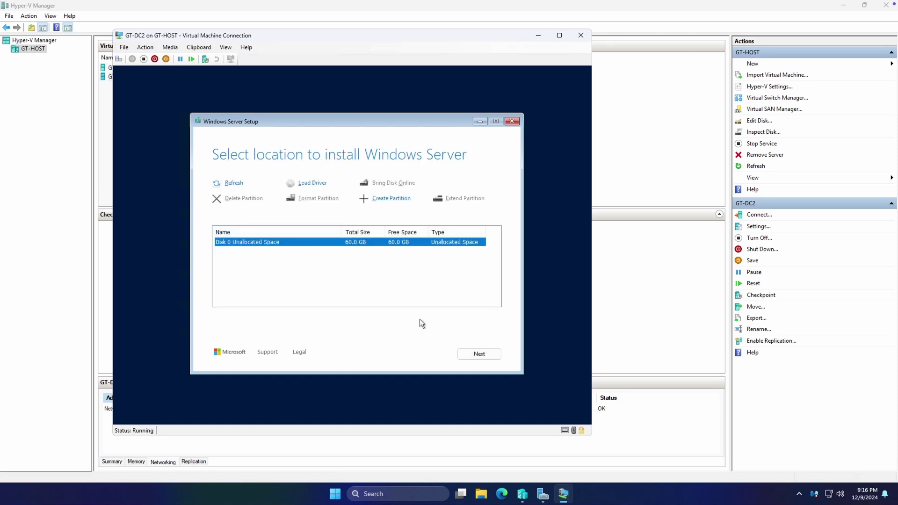
click(479, 353)
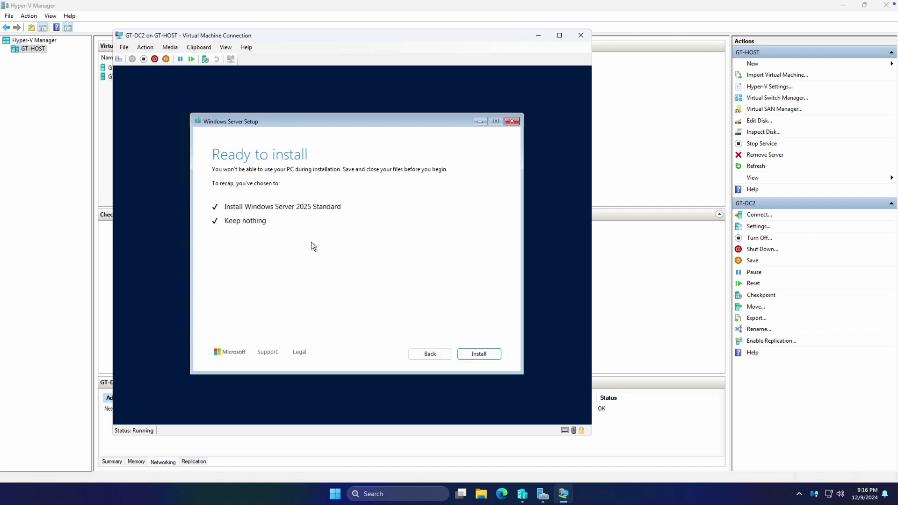
click(481, 351)
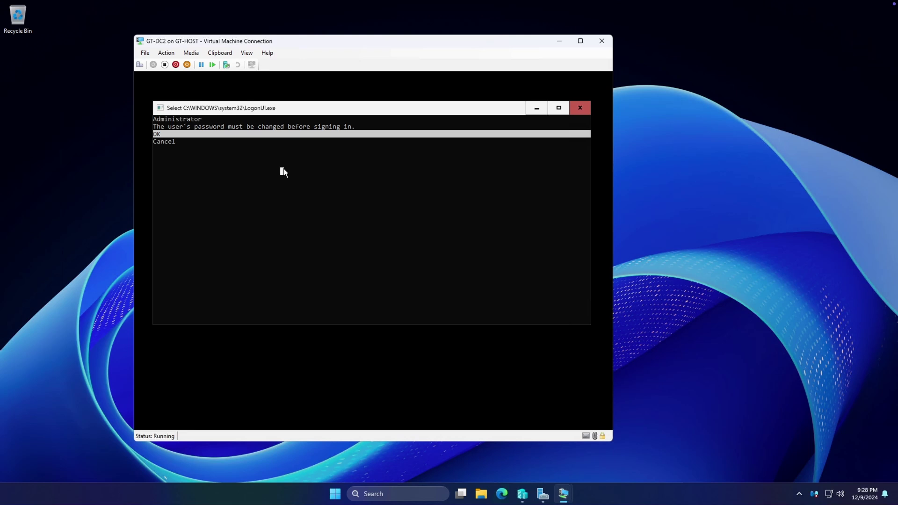
At the finished install's logon console, check the Cancel option and leave OK selected for the password change
key(Escape)
key(Down)
key(Up)
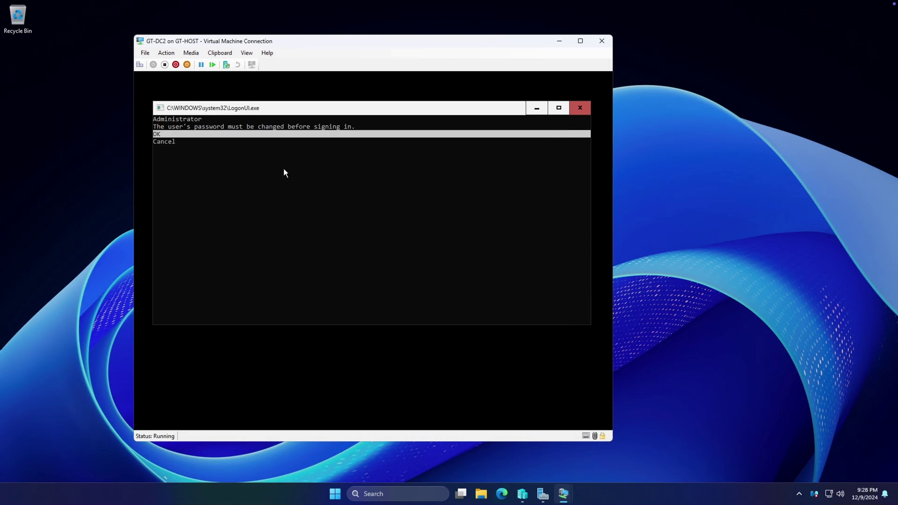
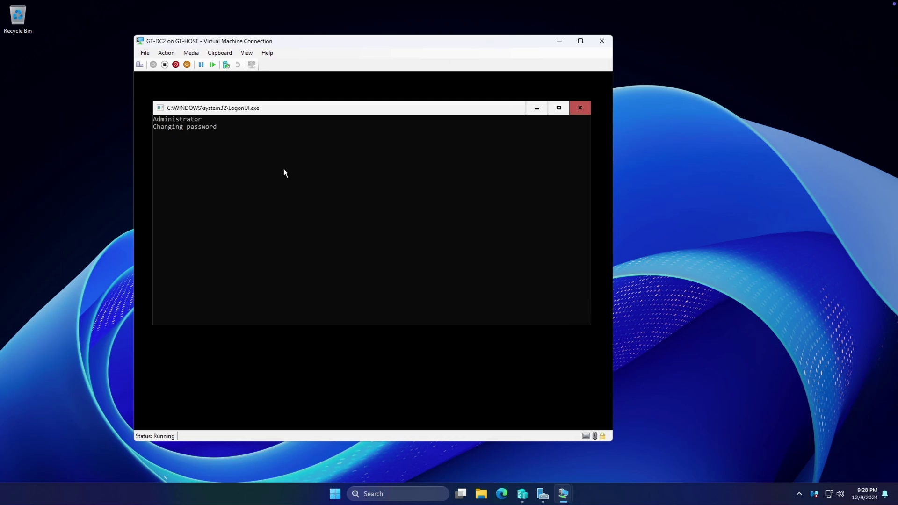
Dismiss the password-changed confirmation and focus the administrator command window
key(Return)
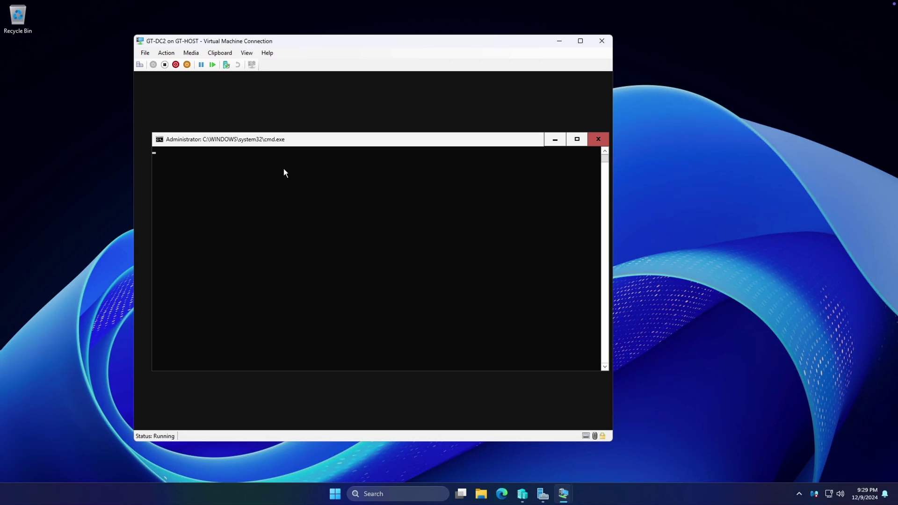
click(291, 149)
Accept 1 (Required) as the diagnostic data level so SConfig loads
key(Escape)
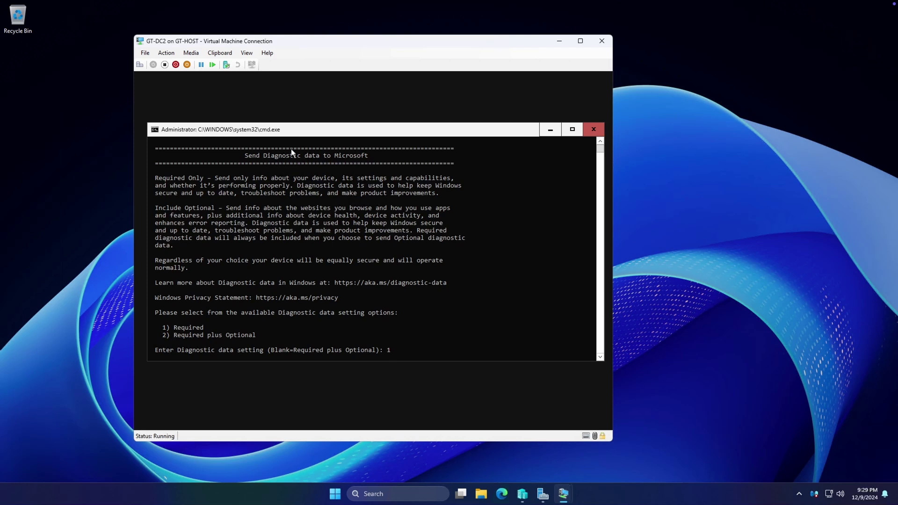
key(Return)
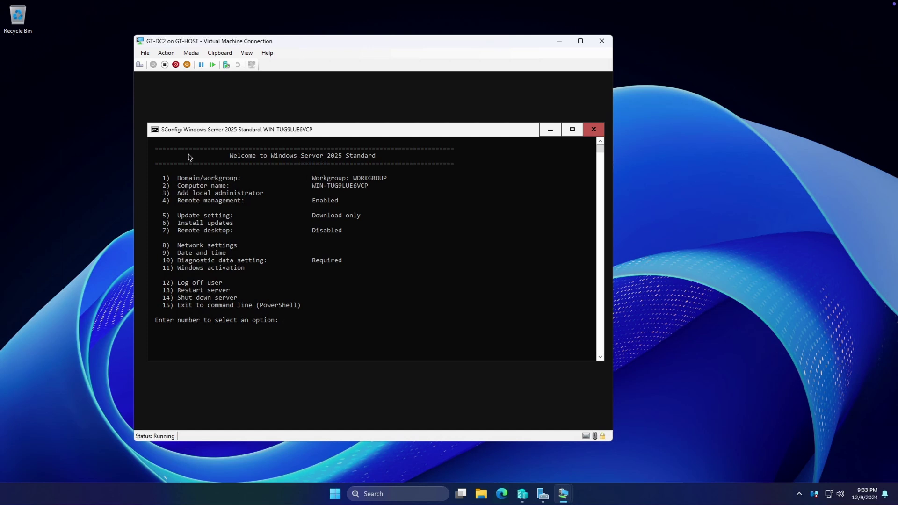
Rename the server to GT-DC2 with SConfig option 2 and restart it now
click(224, 192)
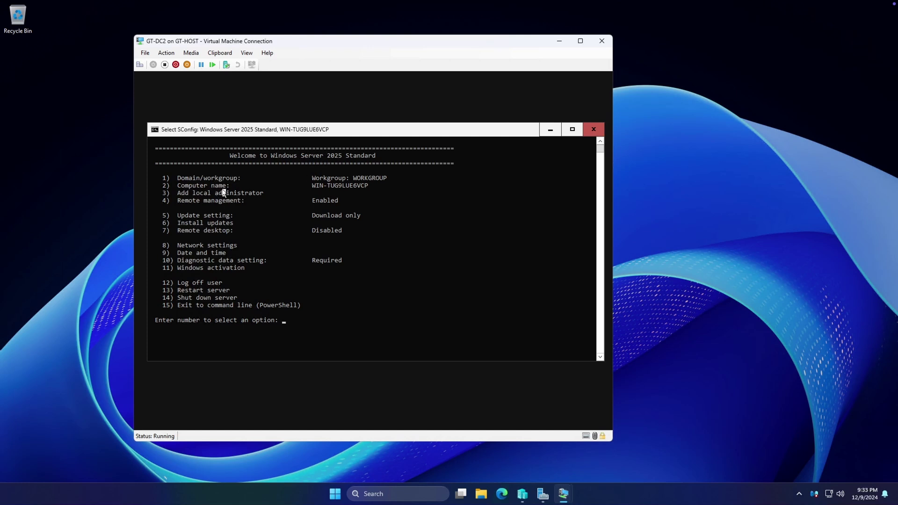
key(Escape)
text(2)
key(Return)
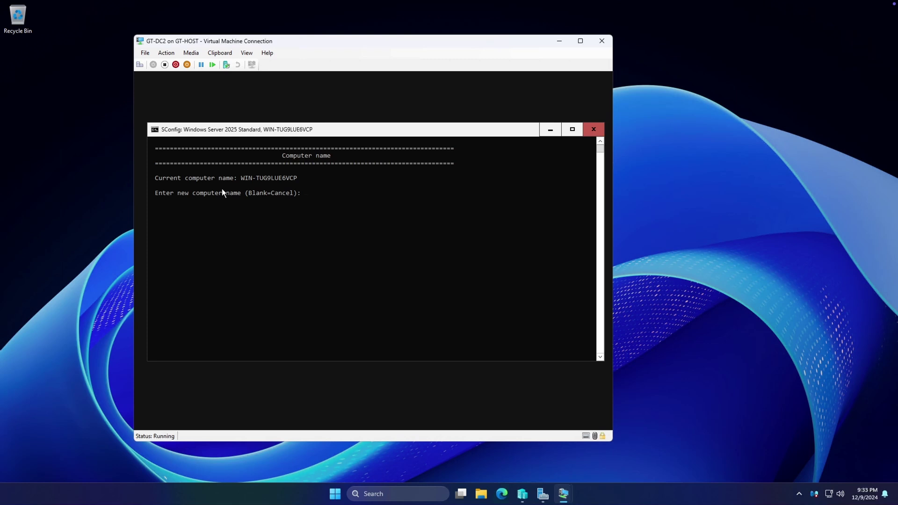
text(GT-DC2)
key(Return)
text(Y)es or (N)o: Y)
key(Return)
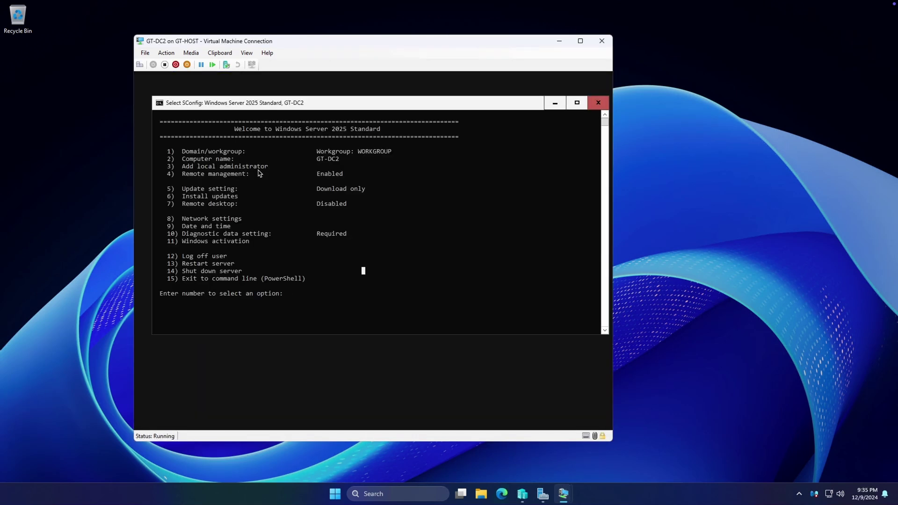
Set Windows Update to Manual (SConfig option 5, choice 3)
click(198, 166)
click(169, 166)
click(218, 173)
click(266, 188)
text(5)
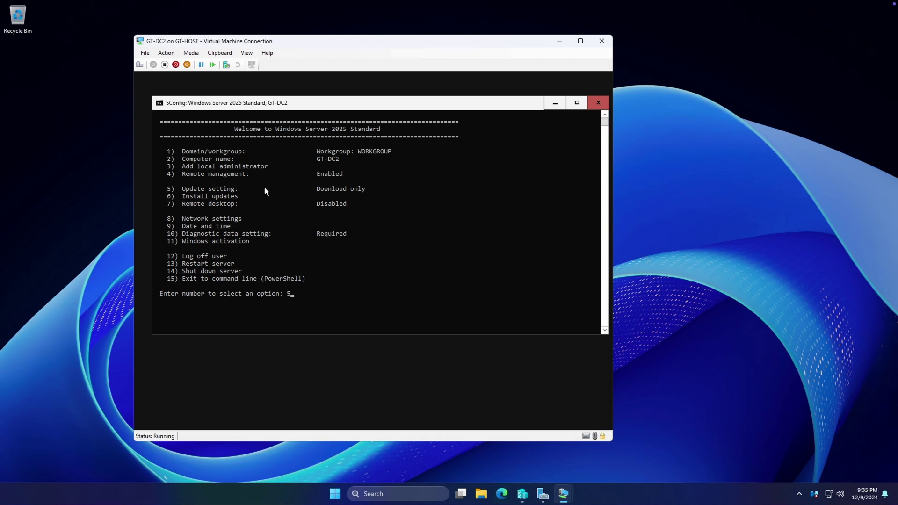
key(Return)
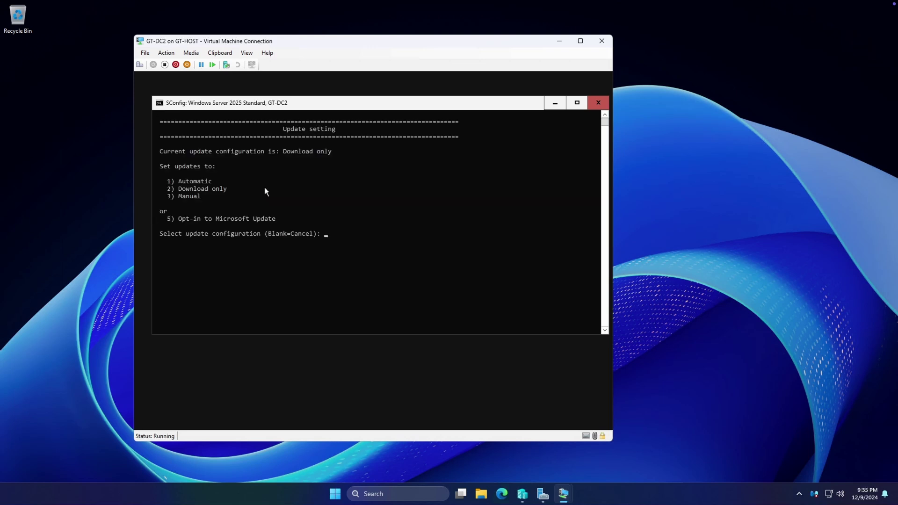
text(3)
key(Return)
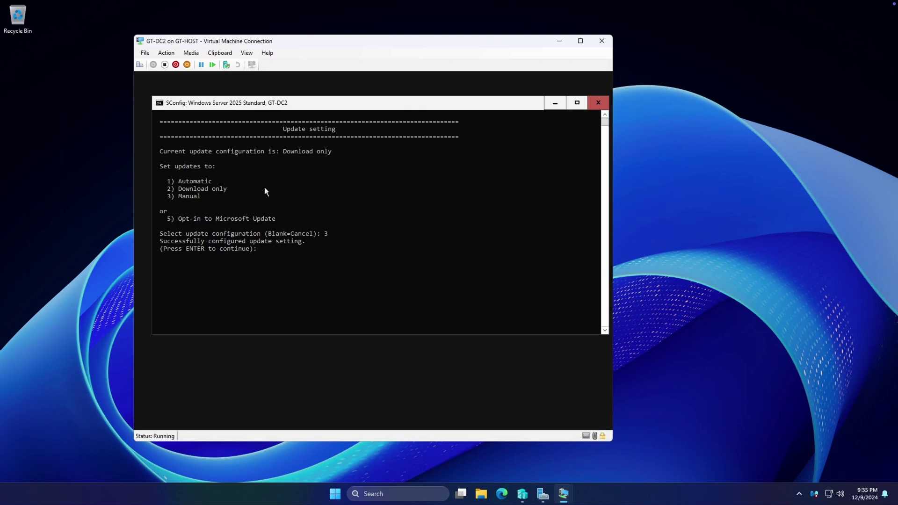
key(Return)
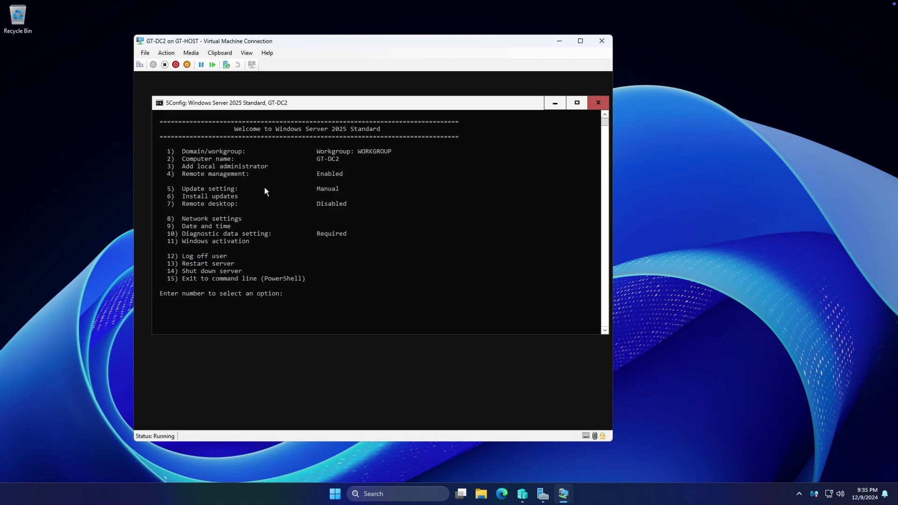
Search for all quality updates with SConfig option 6
text(6)
key(Return)
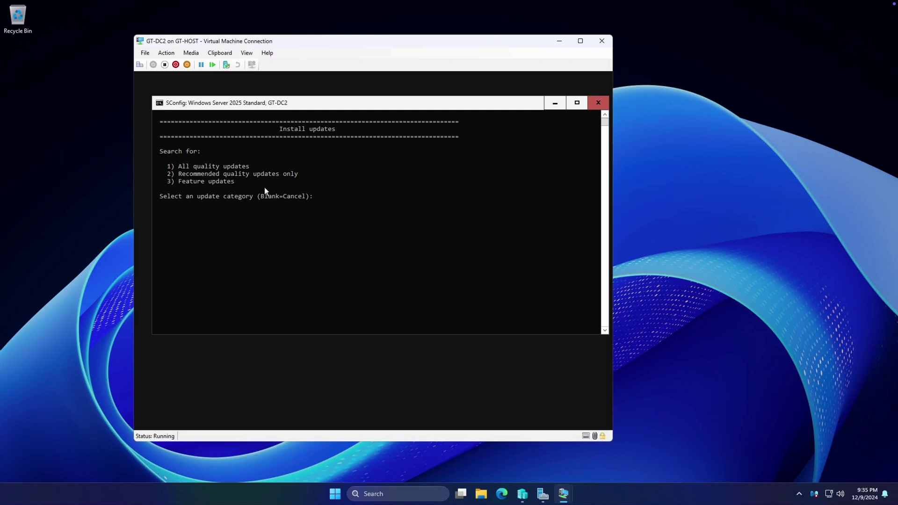
text(1)
key(Return)
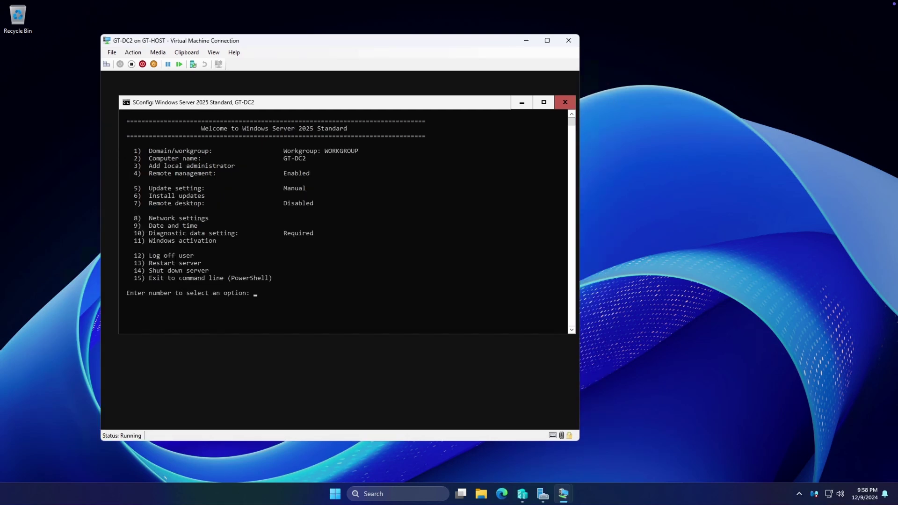
Select Ethernet adapter 4 in network settings and choose a static IP address
click(346, 263)
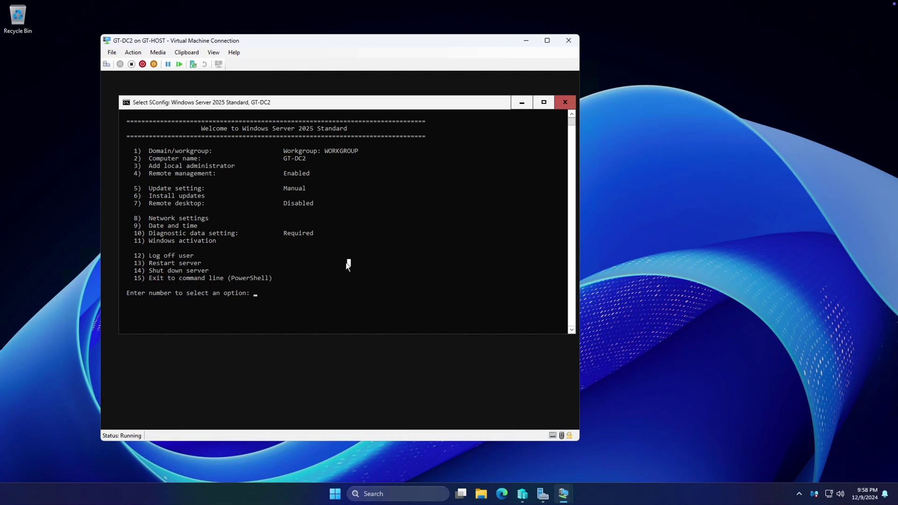
text(8)
key(Return)
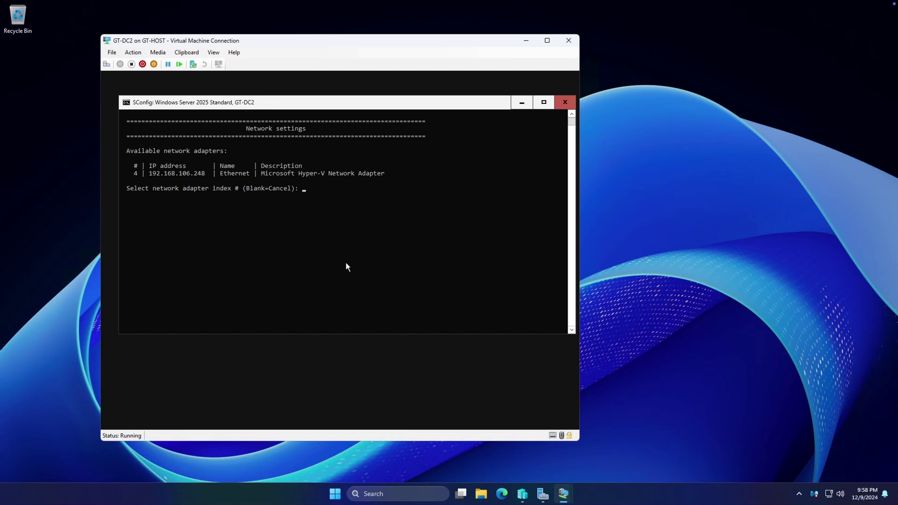
text(4)
key(Return)
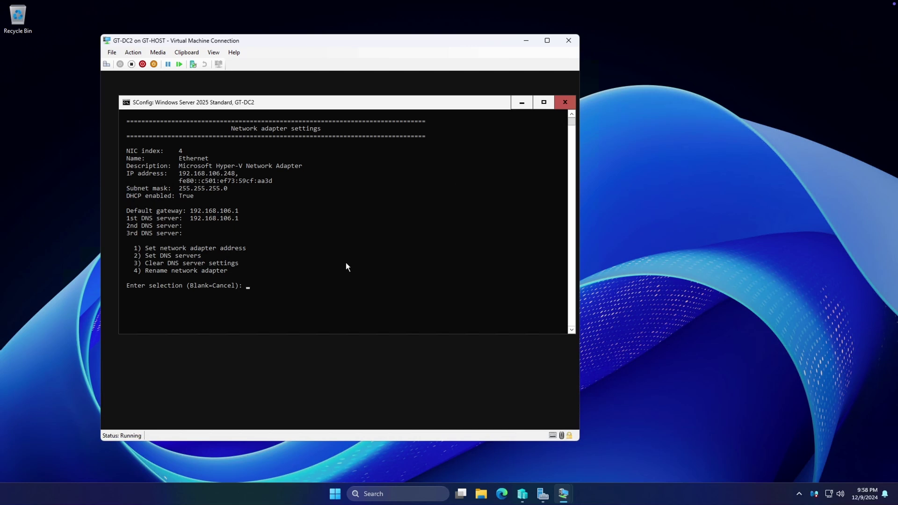
text(1)
key(Return)
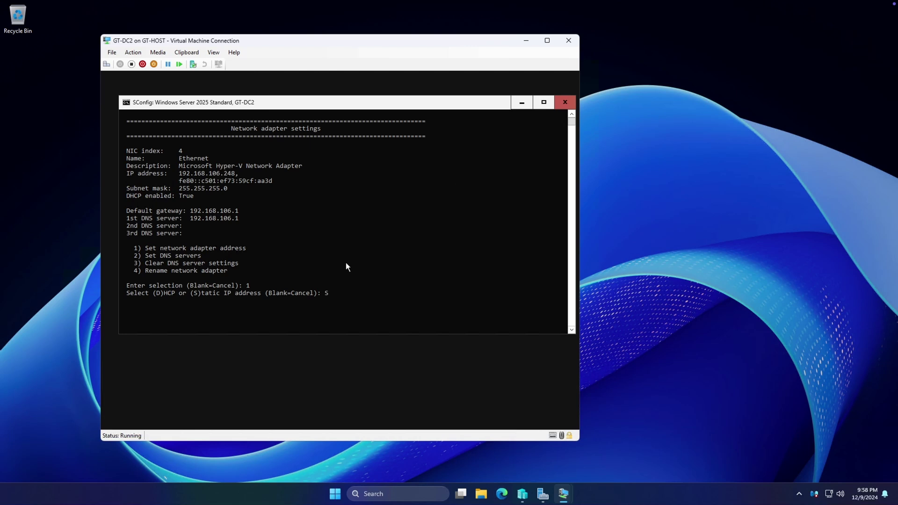
text(S)
key(Return)
Assign static IP 192.168.106.200 with the default subnet mask and gateway 192.168.106.1
text(192.168)
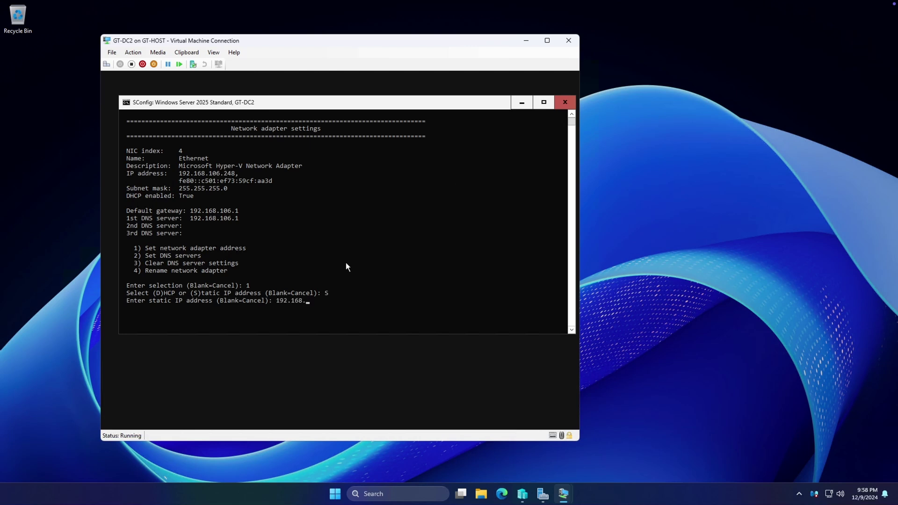
text(.106.200)
key(Return)
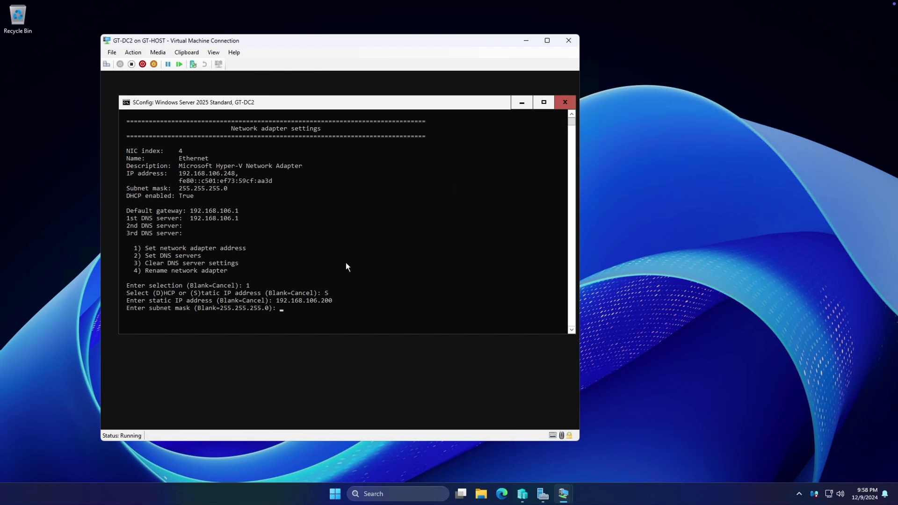
click(227, 308)
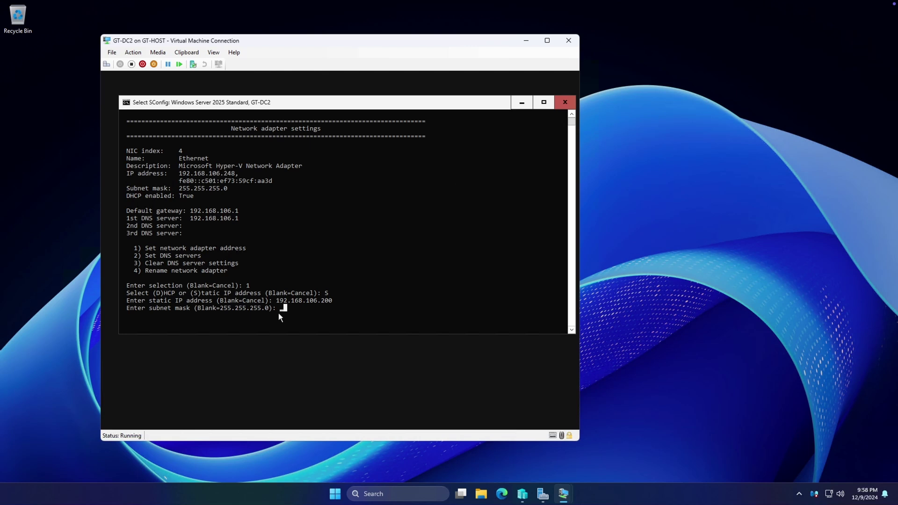
key(Return)
key(Return)
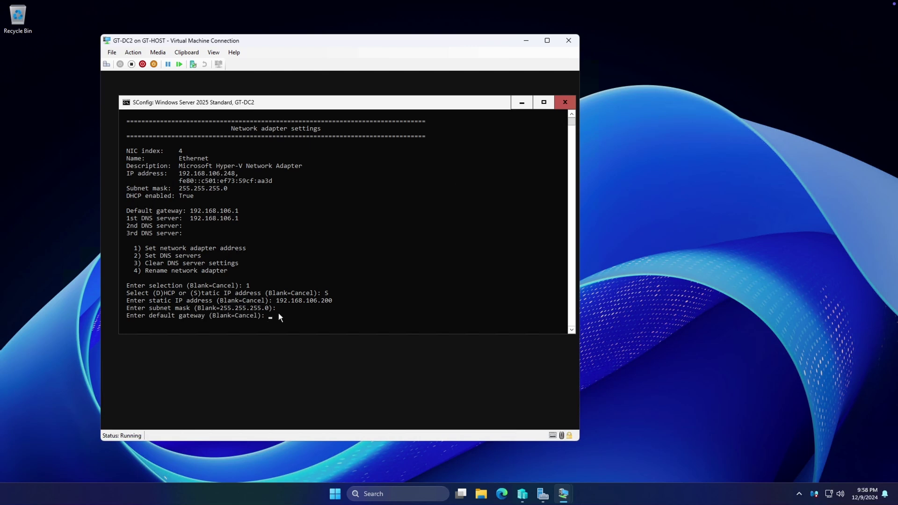
text(192.168.106.1)
key(Return)
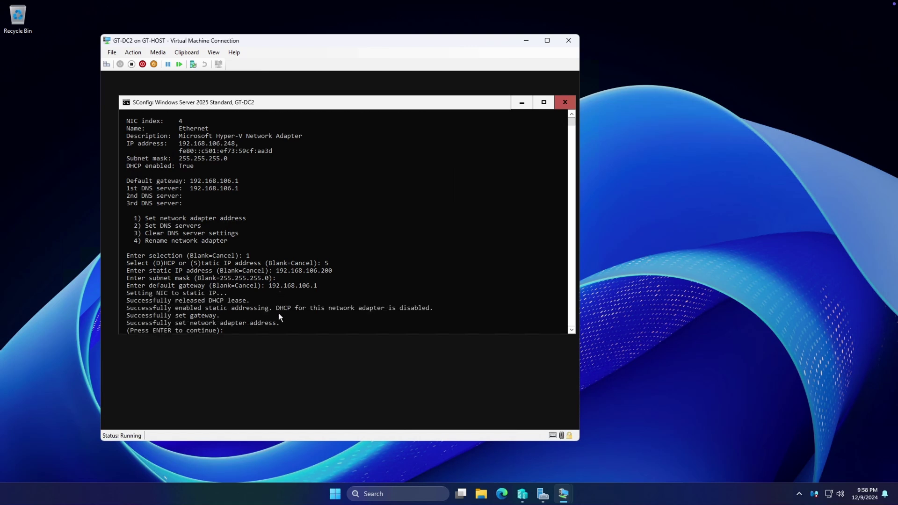
Set the first DNS server to 192.168.99.200, leaving the second and third empty
key(Return)
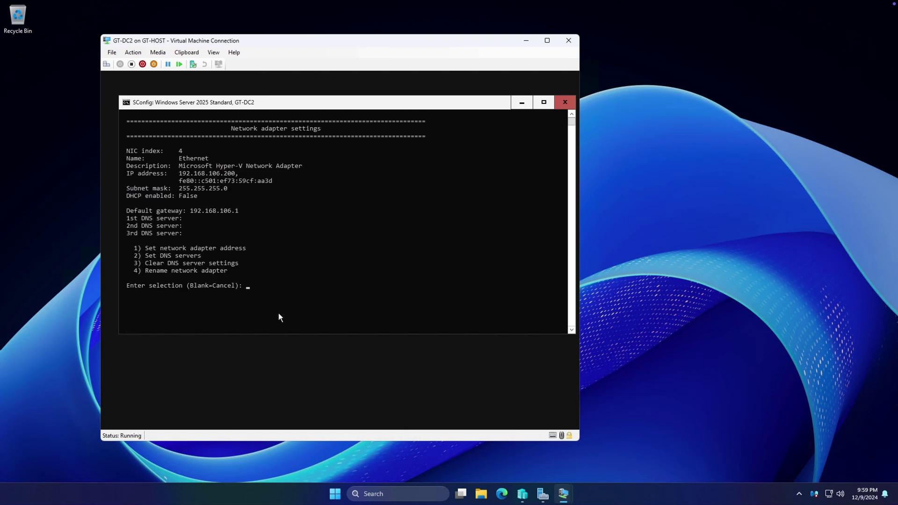
text(2)
key(Return)
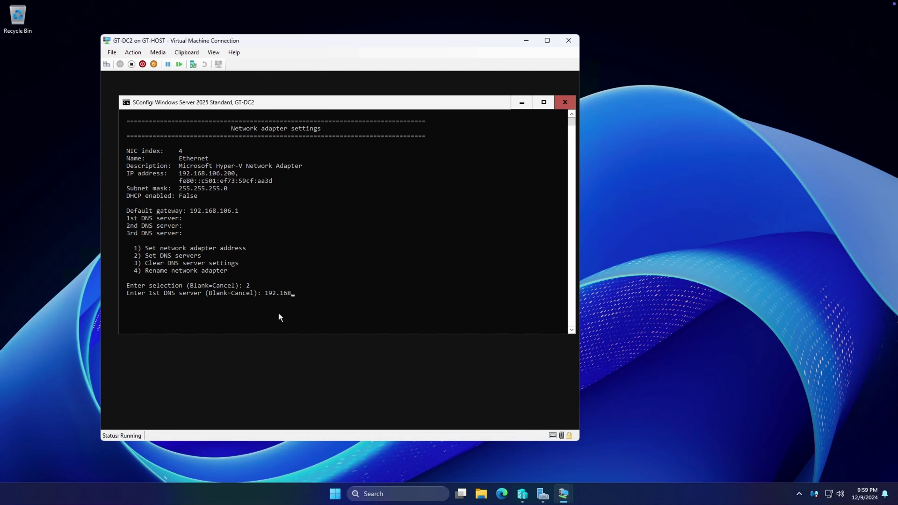
text(192.168.99.200)
key(Return)
key(Return)
key(Return)
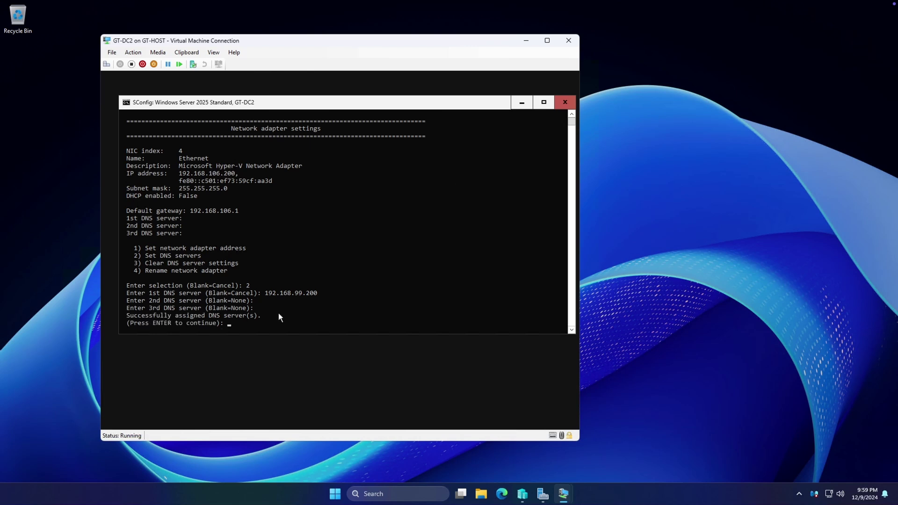
key(Return)
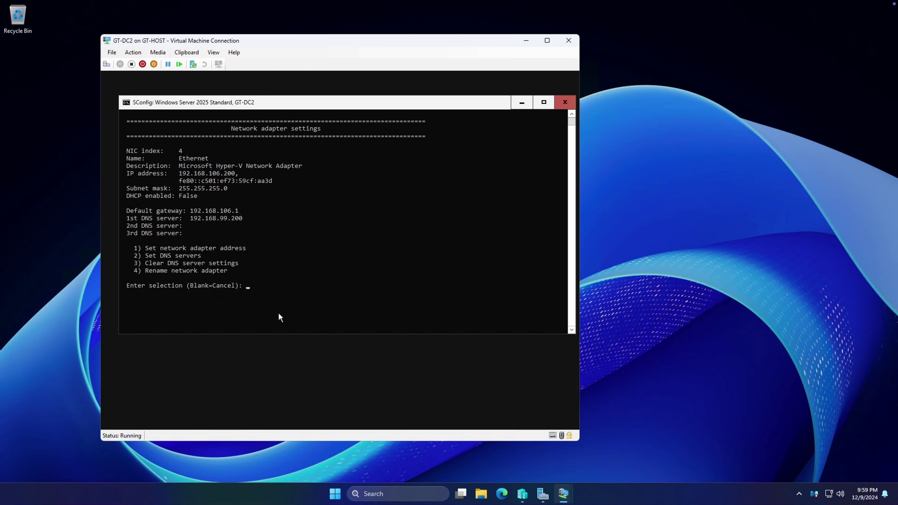
key(Return)
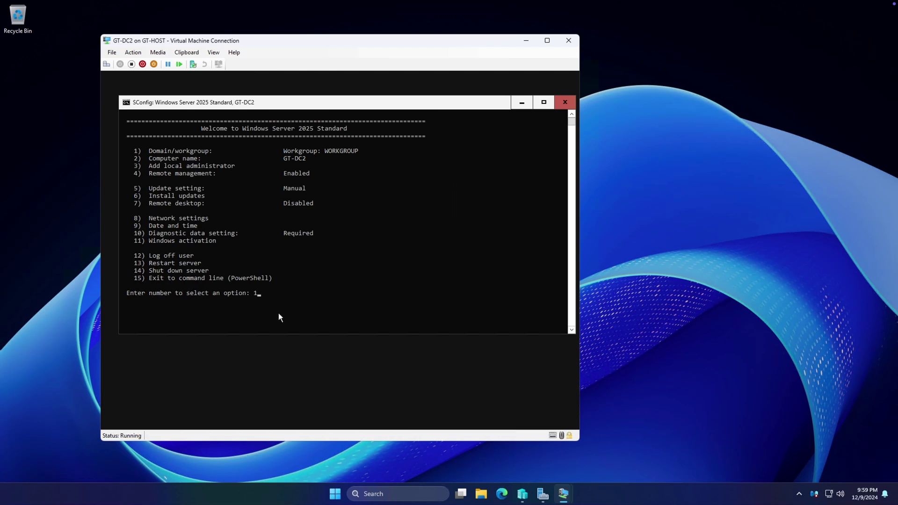
Join the ad.greenetech.org domain using the domain admin account and password
key(Return)
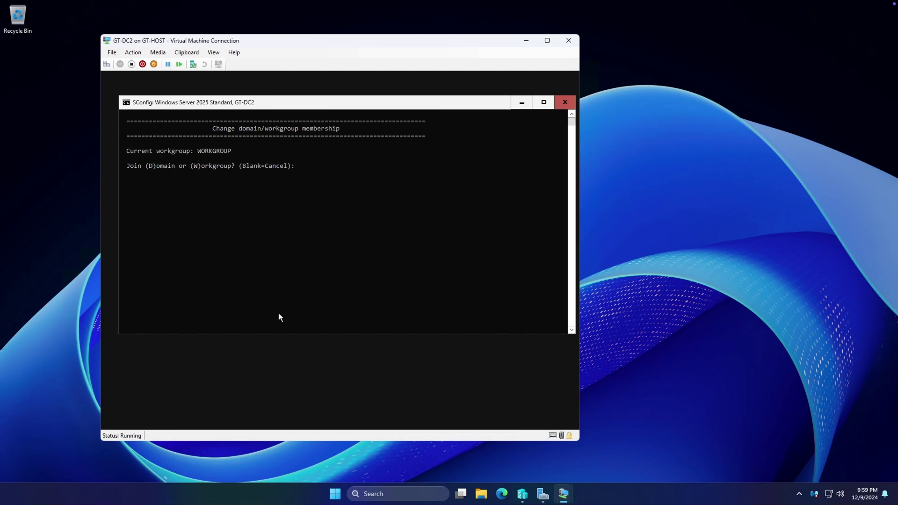
text(d)
key(Return)
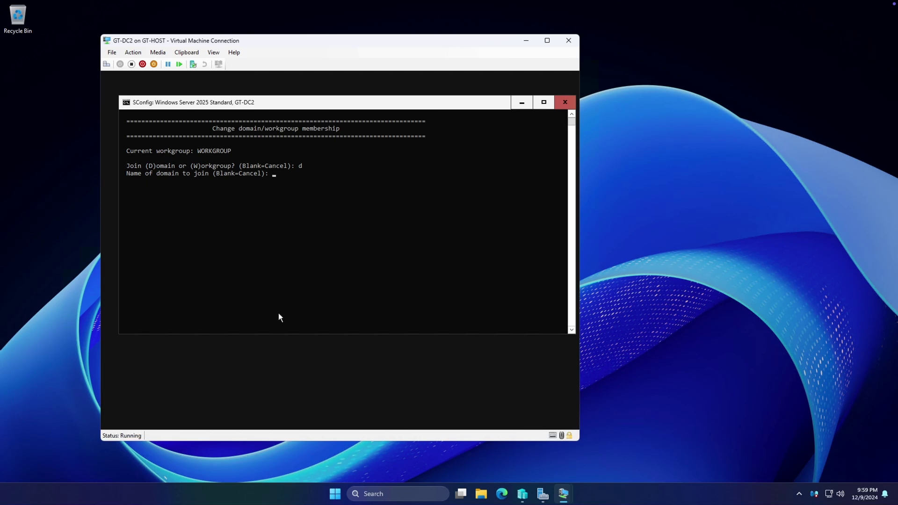
text(ad.greenetech.org)
key(Return)
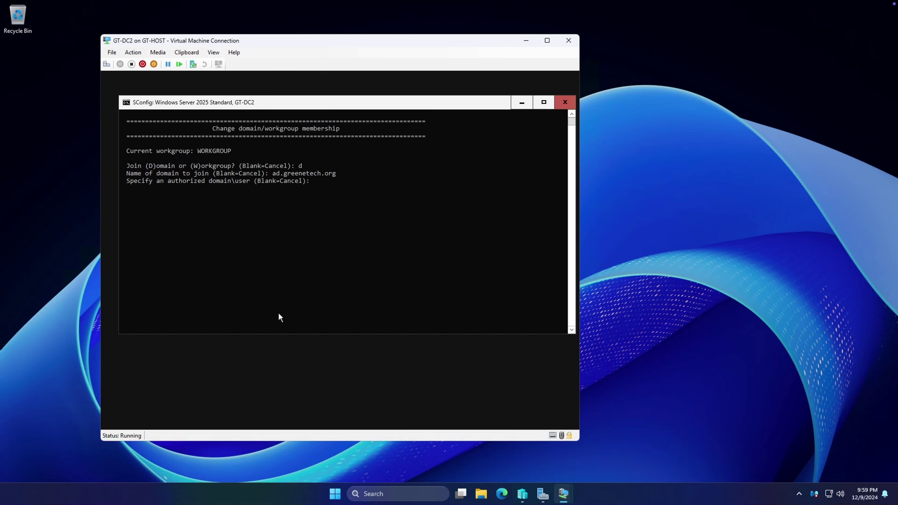
key(Return)
text(*********)
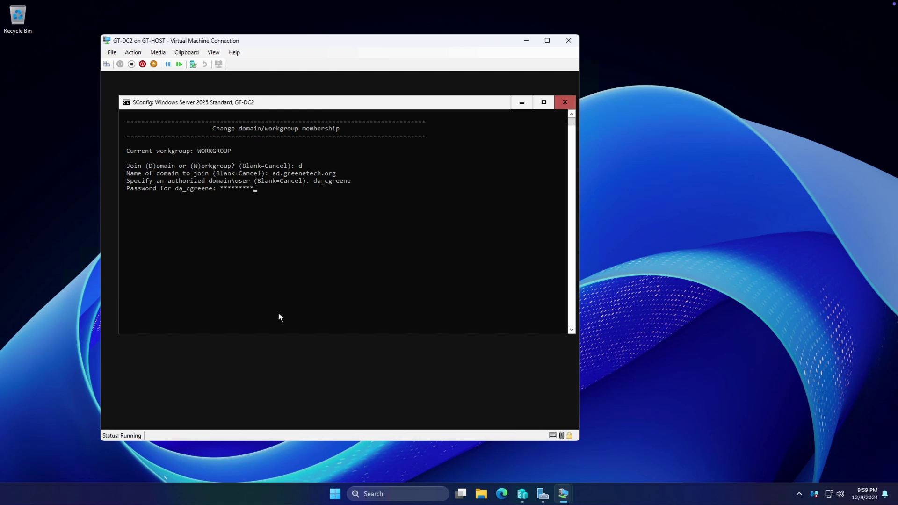
key(Return)
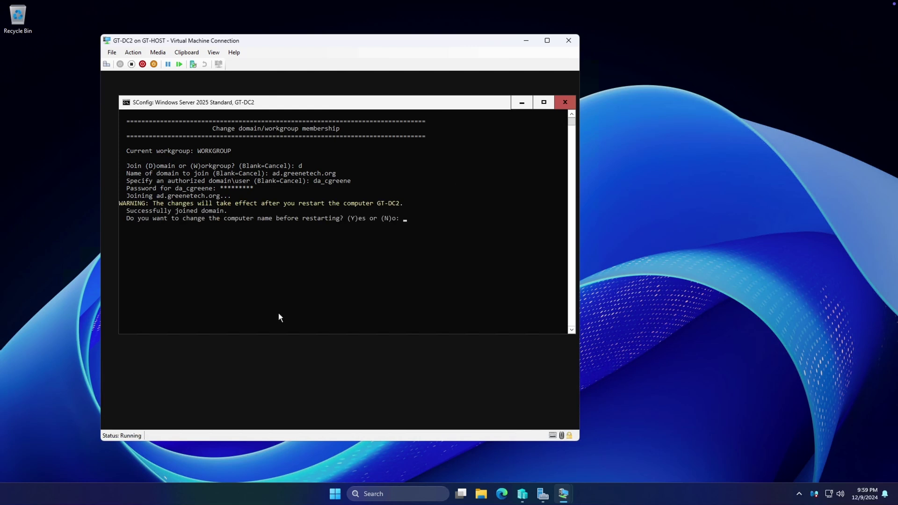
Keep the GT-DC2 computer name and choose to restart (option 13)
text(Y)
key(Return)
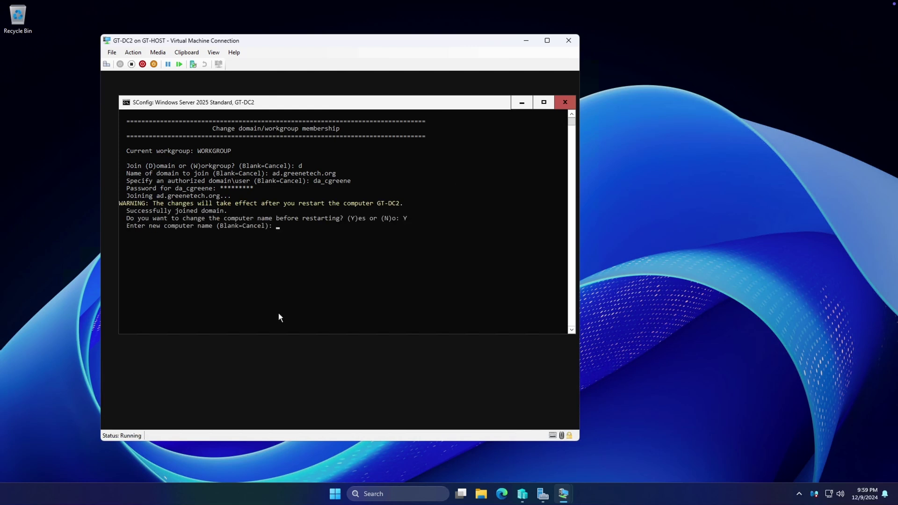
key(Return)
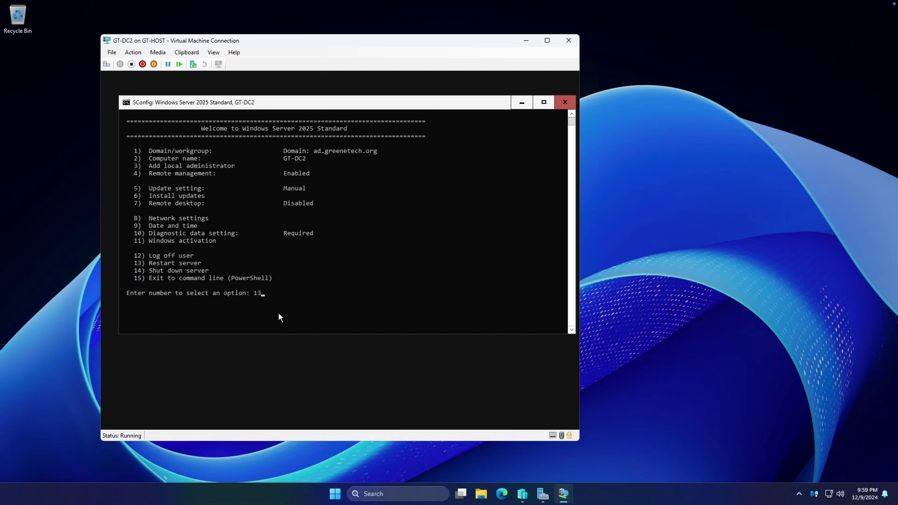
text(13)
key(Return)
Confirm the restart and wait for GT-DC2 to reach the Administrator sign-in prompt
text(Y)
key(Return)
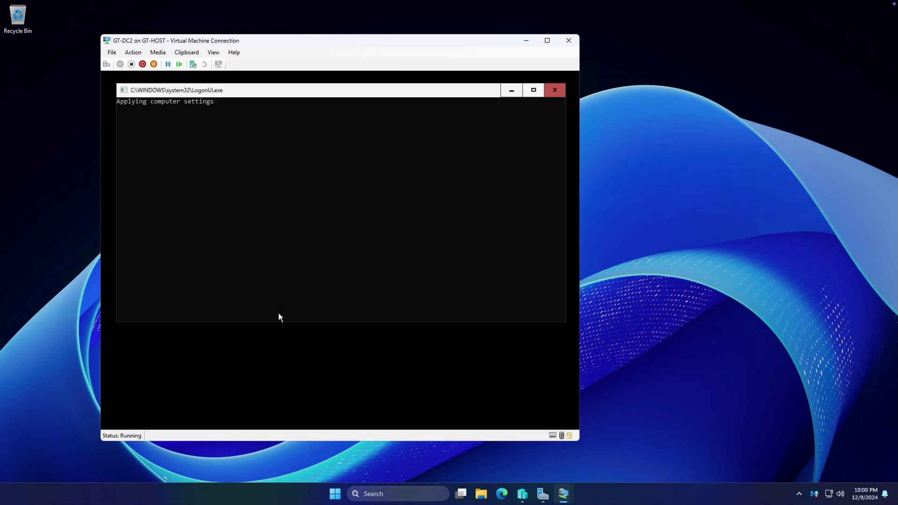
click(243, 114)
click(211, 102)
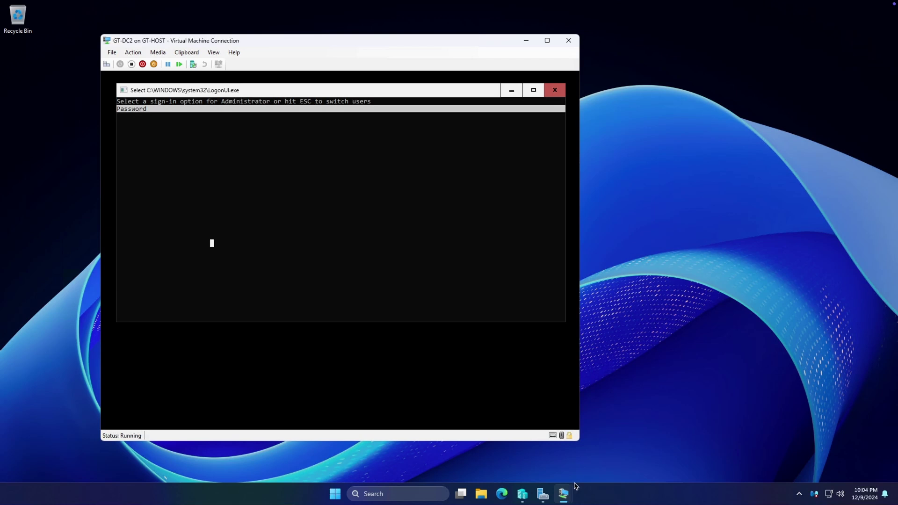
mouse_move(572, 496)
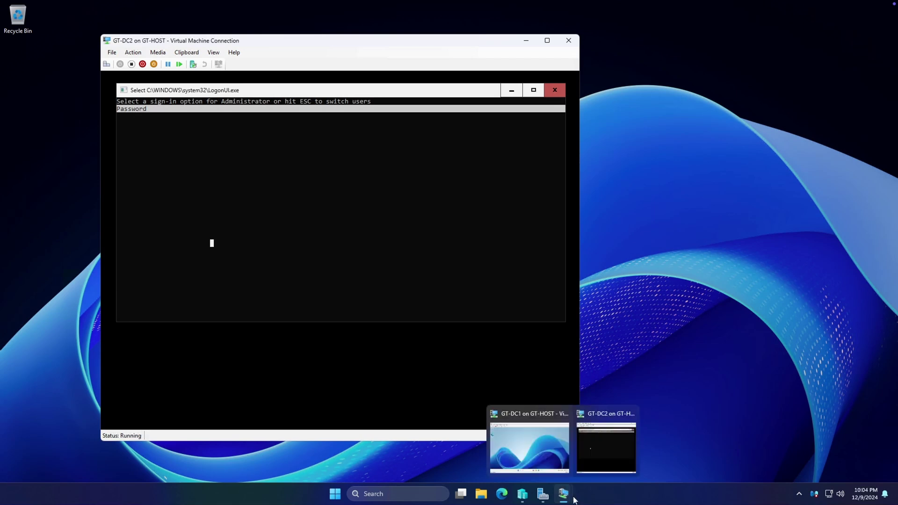
Launch Server Manager on GT-DC1 and dismiss the Azure Arc popup
click(536, 442)
click(307, 406)
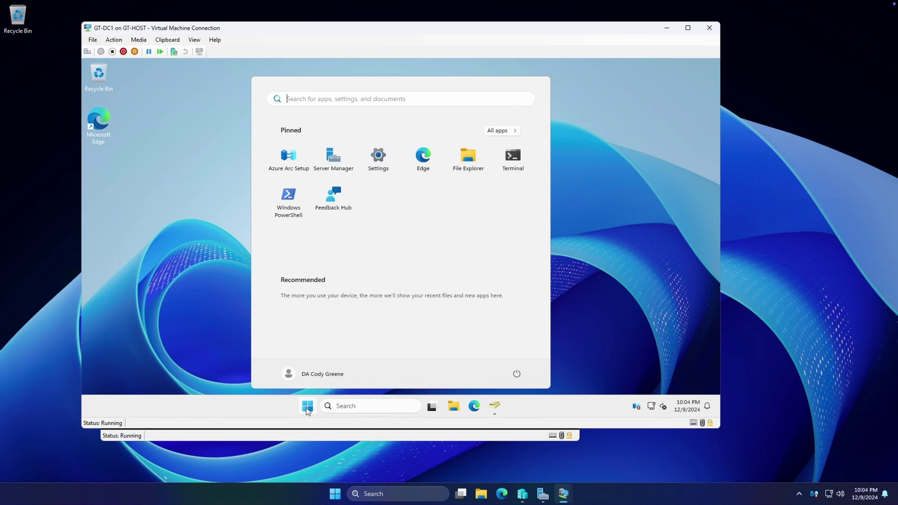
text(server manager)
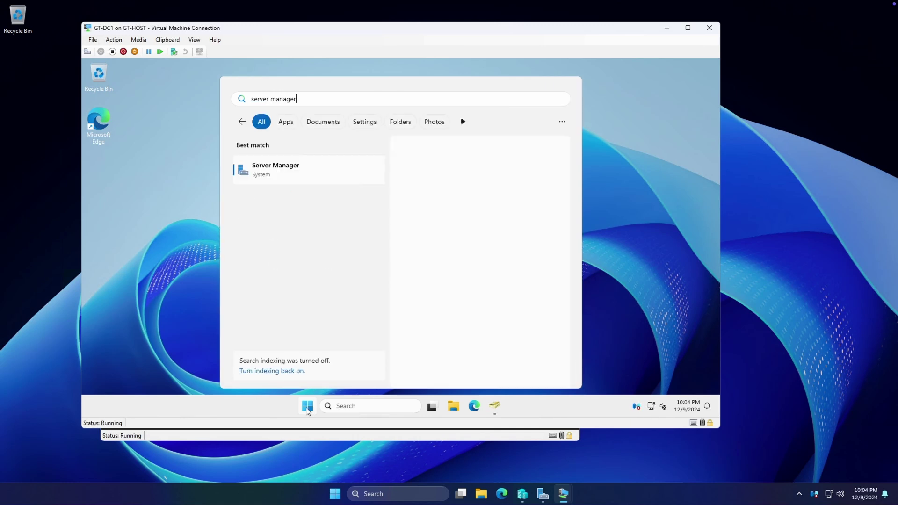
key(Return)
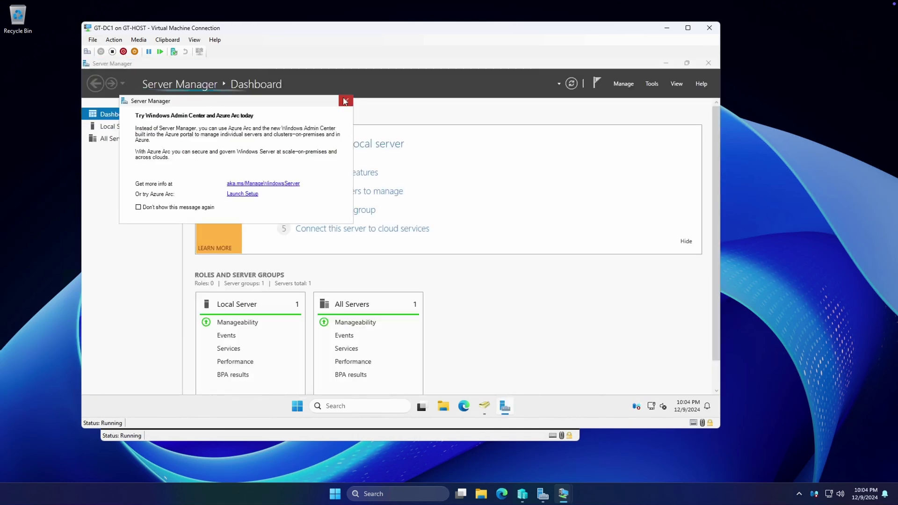
click(345, 101)
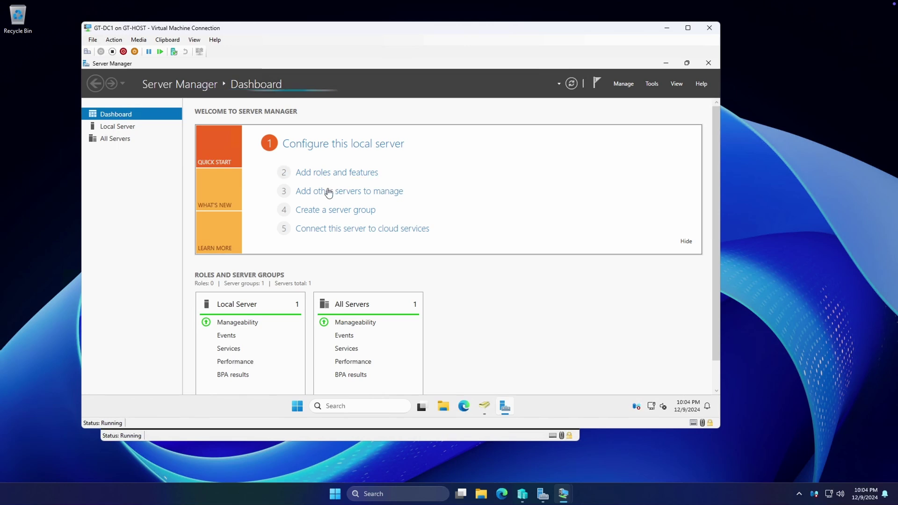
Find GT-DC2 in Active Directory and add it to the managed servers
click(351, 192)
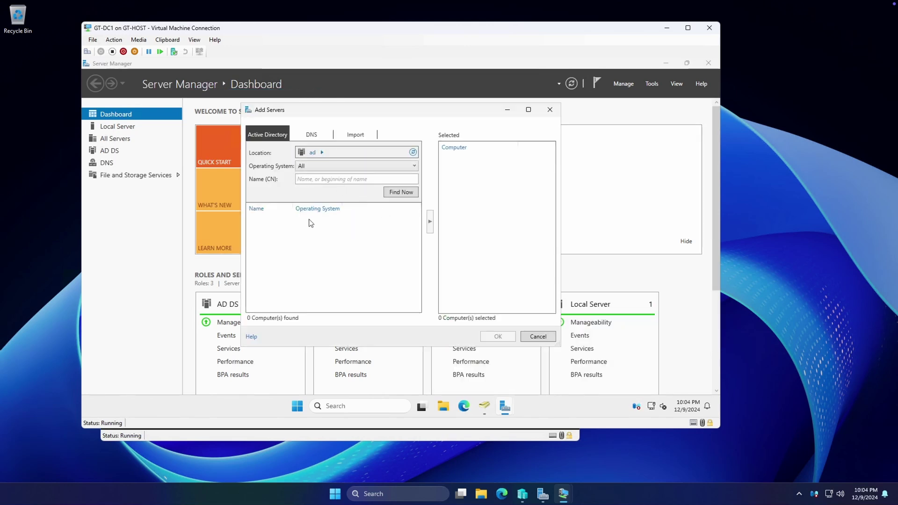
click(323, 178)
text(GT-DC2)
click(400, 192)
click(321, 222)
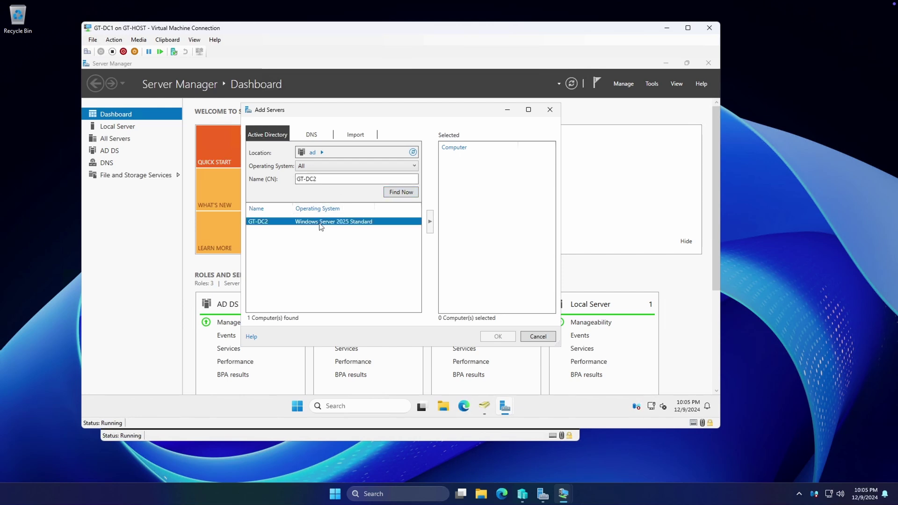
click(430, 224)
click(509, 336)
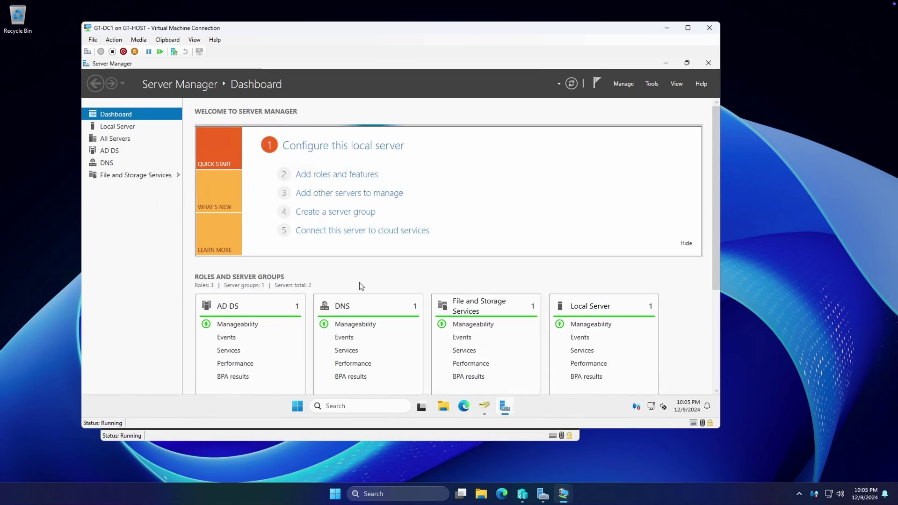
scroll(379, 297, down, 5)
scroll(397, 290, up, 5)
scroll(406, 284, down, 5)
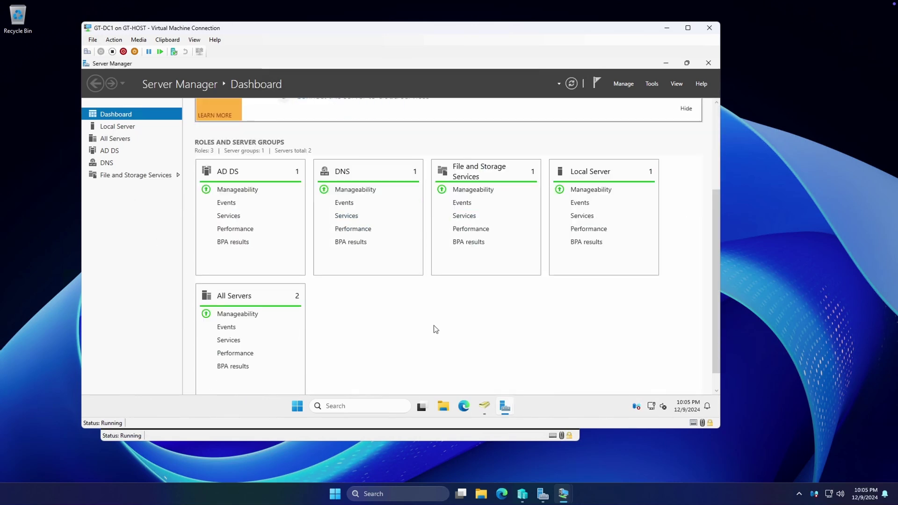
scroll(437, 330, up, 5)
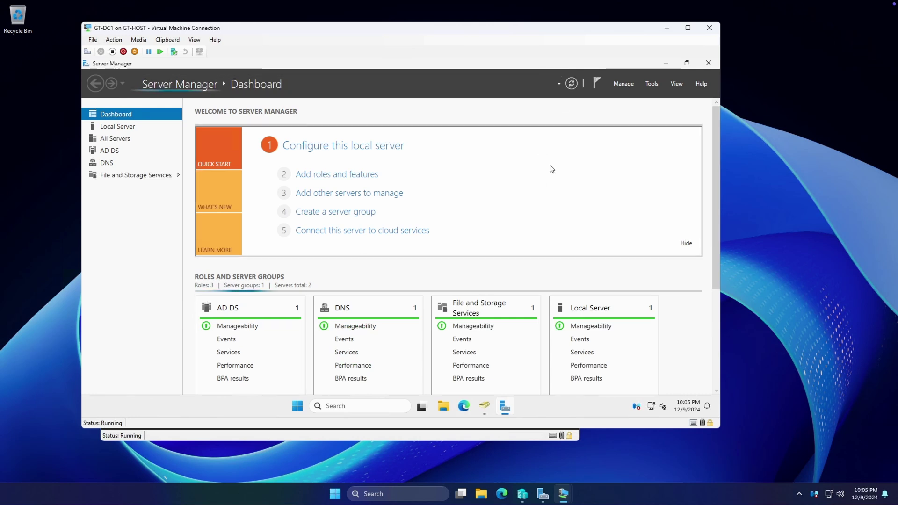
scroll(597, 346, down, 5)
scroll(608, 336, down, 1)
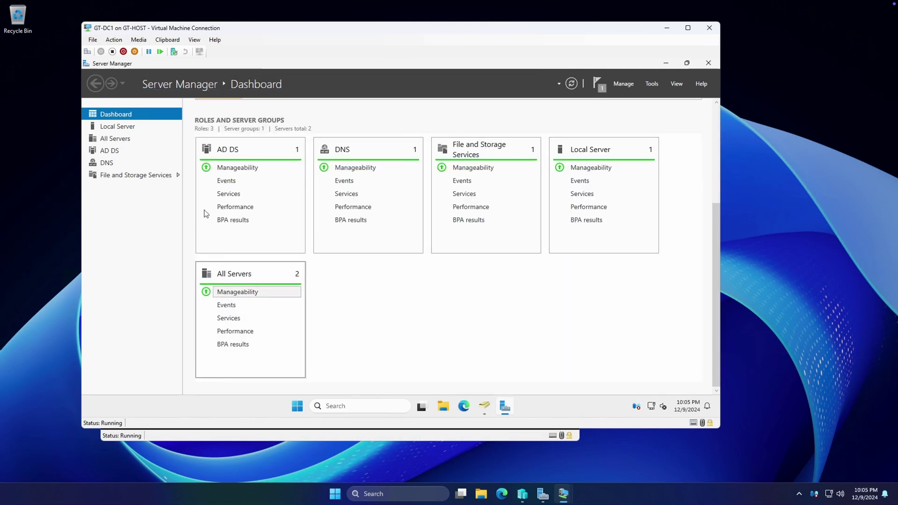
Start a role-based Add Roles and Features install targeting GT-DC2
scroll(259, 299, up, 6)
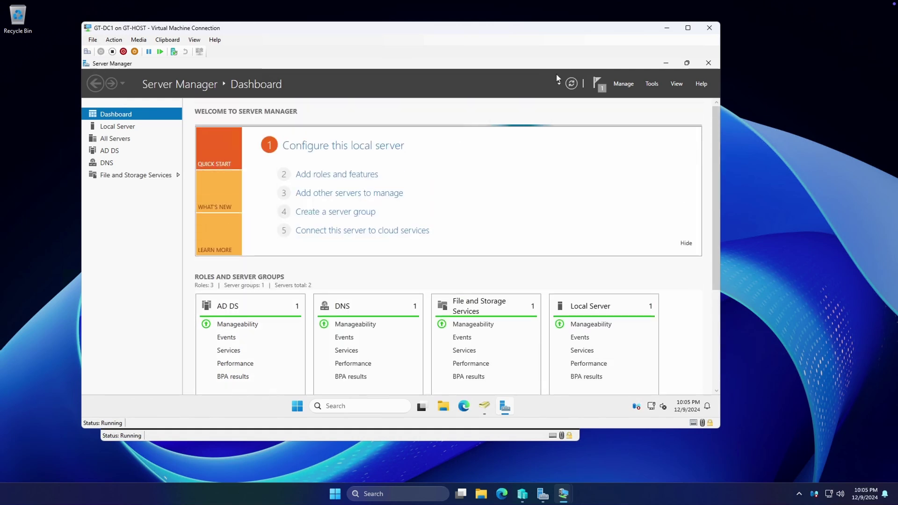
click(625, 84)
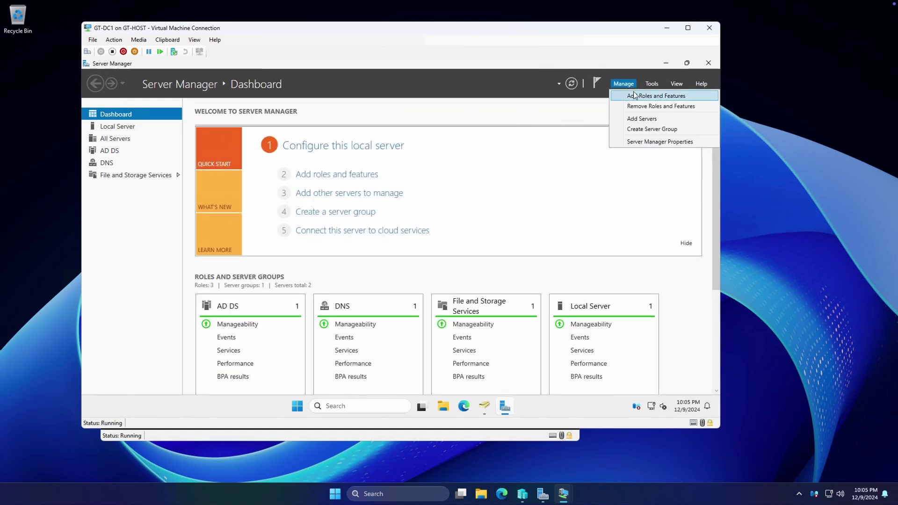
click(637, 93)
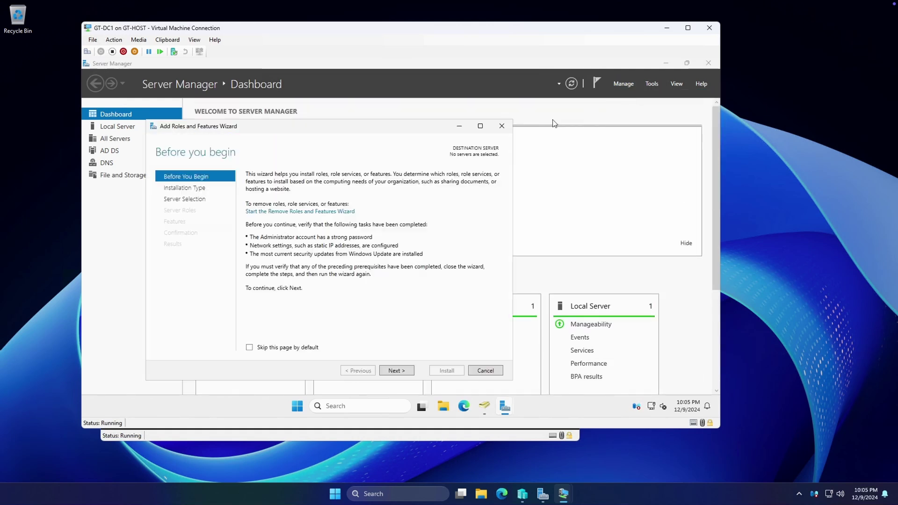
click(395, 374)
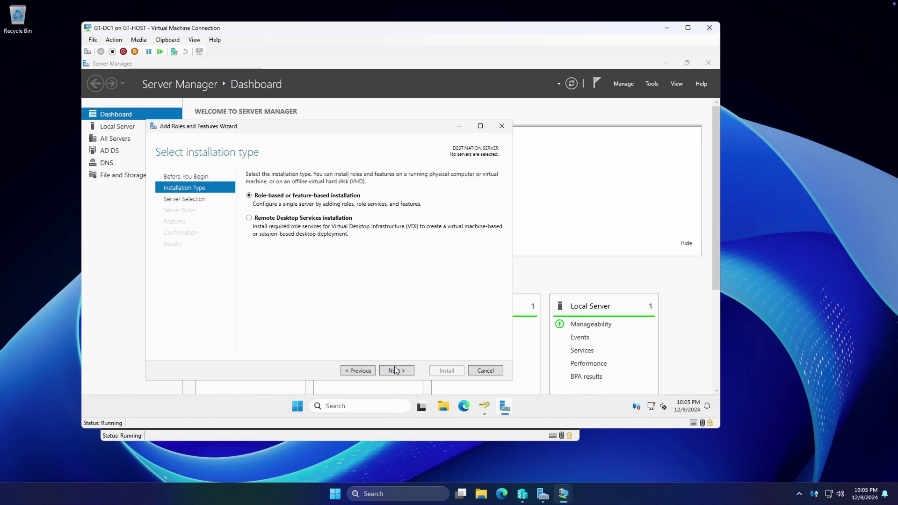
click(396, 371)
click(301, 265)
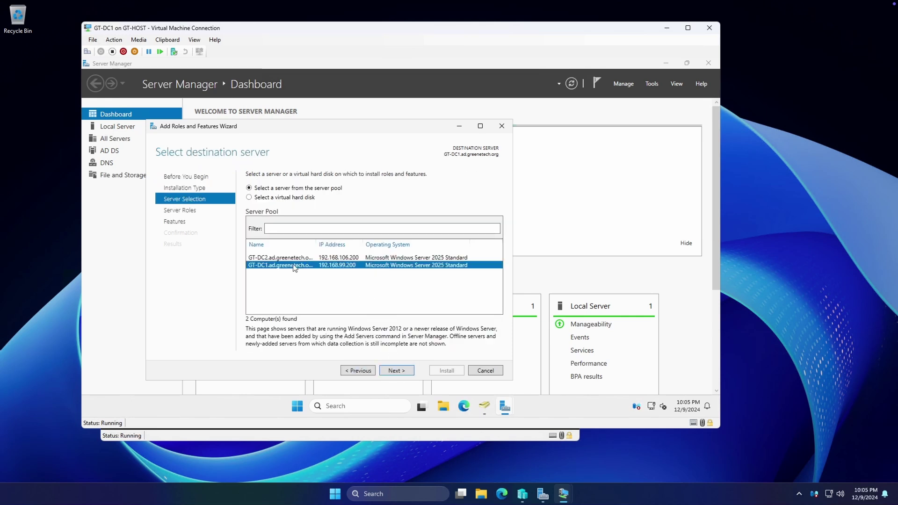
click(271, 257)
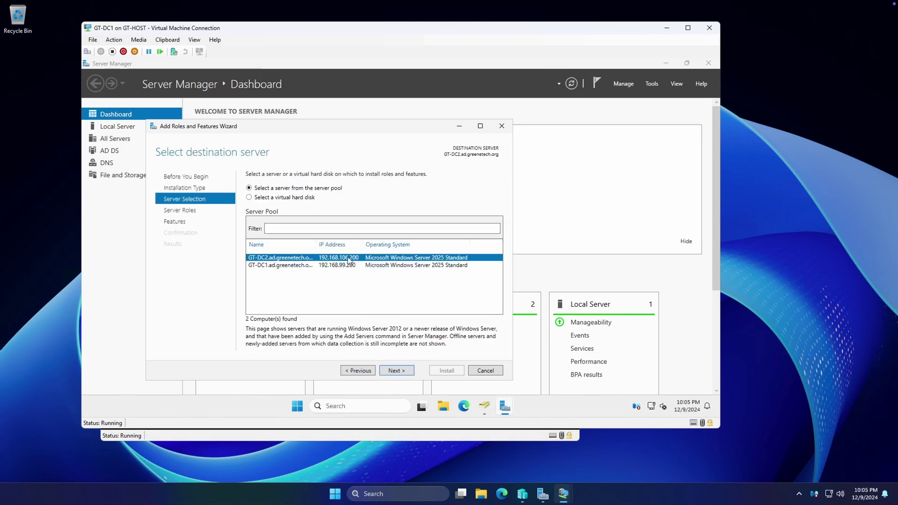
click(404, 371)
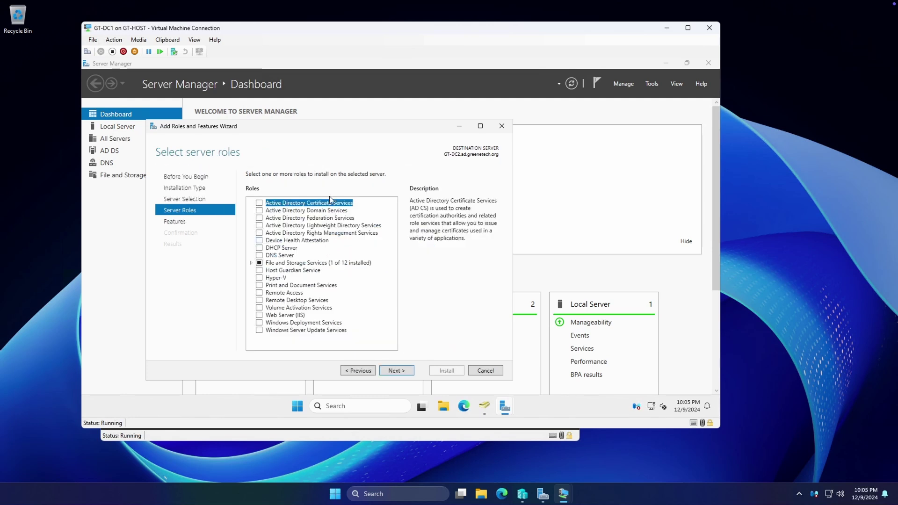
Add Active Directory Domain Services with its required features, allow auto-restart, and install
click(260, 210)
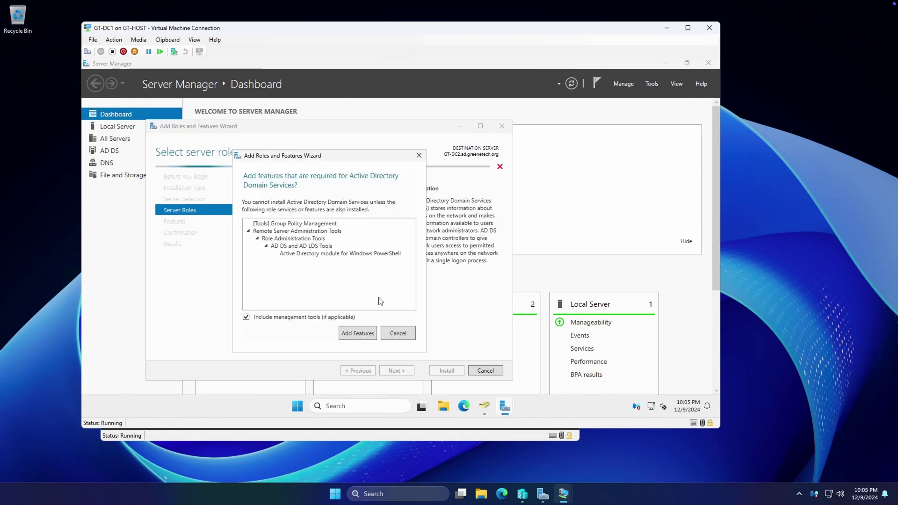
click(366, 333)
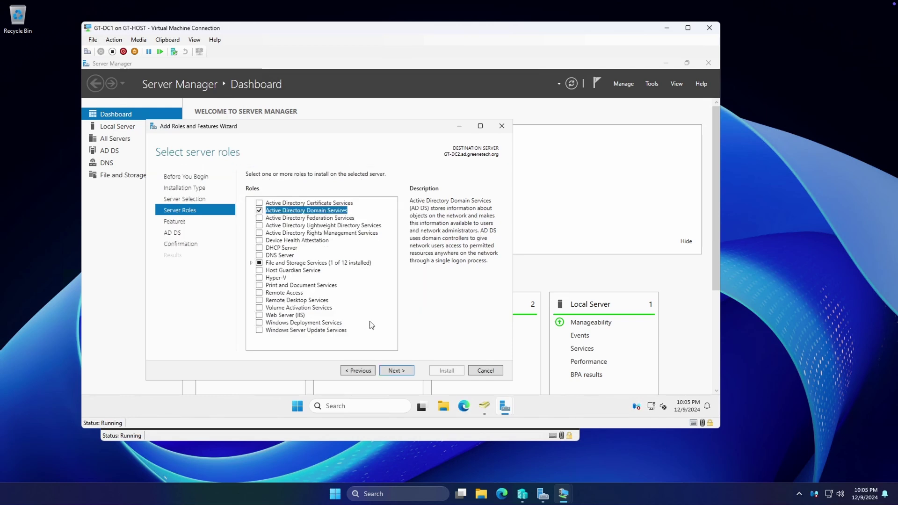
click(405, 371)
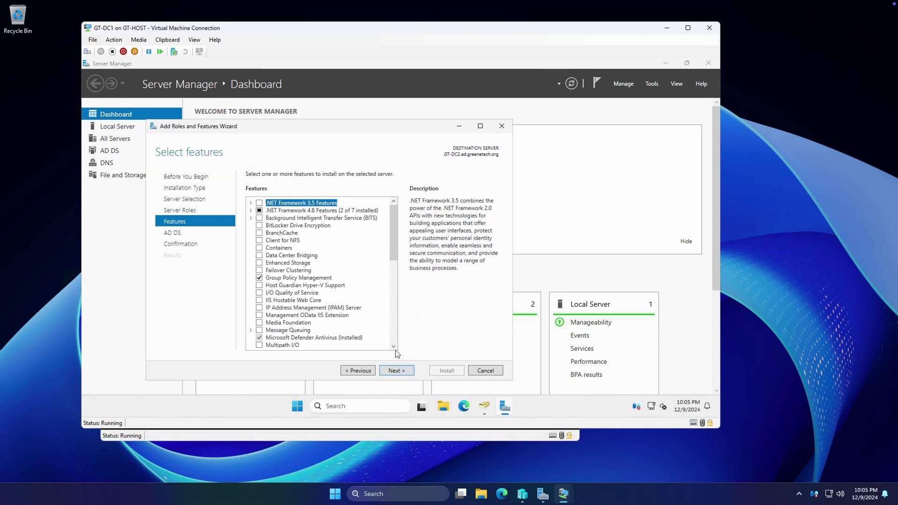
click(394, 371)
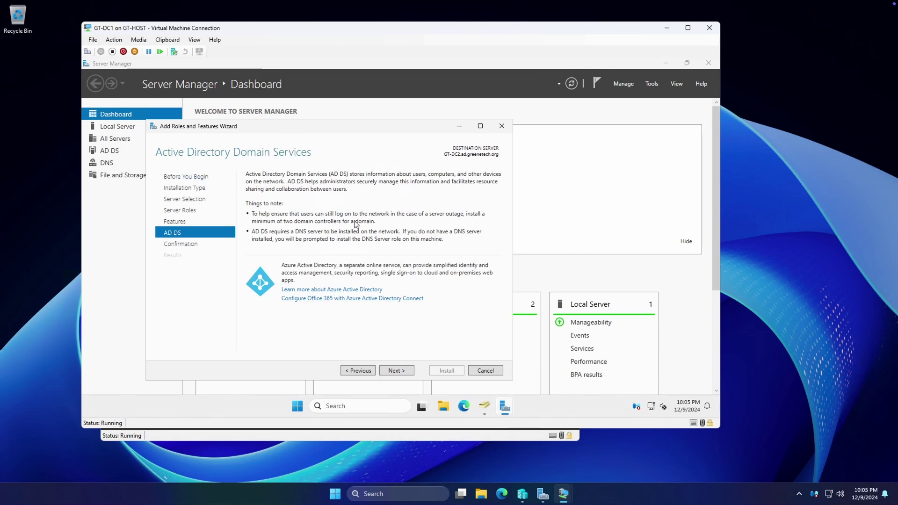
click(401, 370)
click(316, 189)
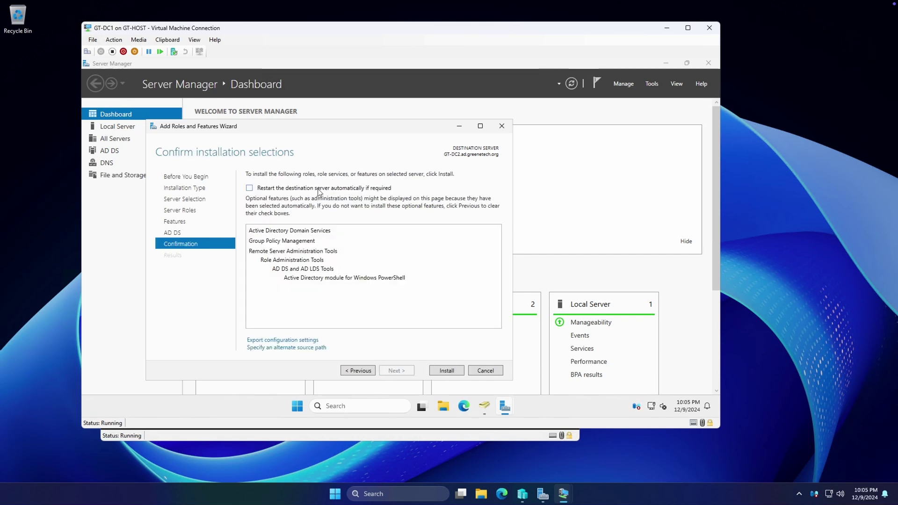
click(440, 371)
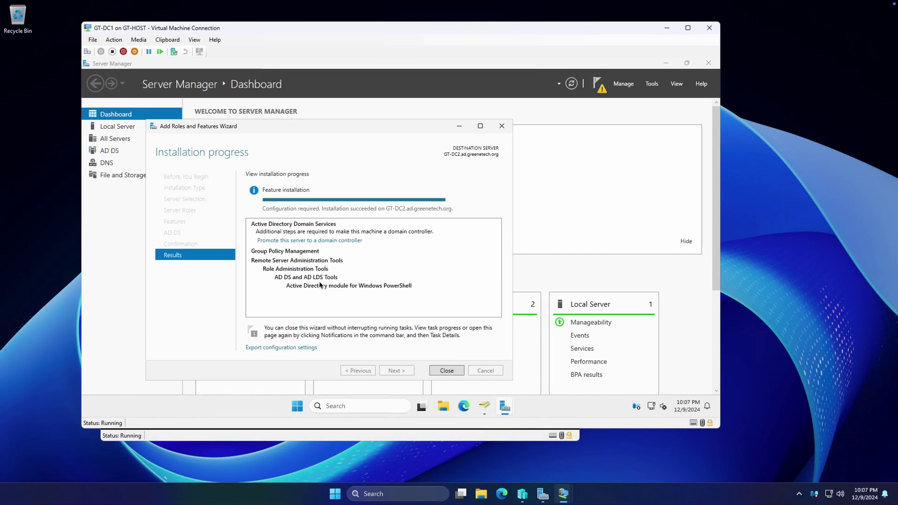
Promote GT-DC2 as an additional domain controller for ad.greenetech.org, supplying domain admin credentials
click(301, 241)
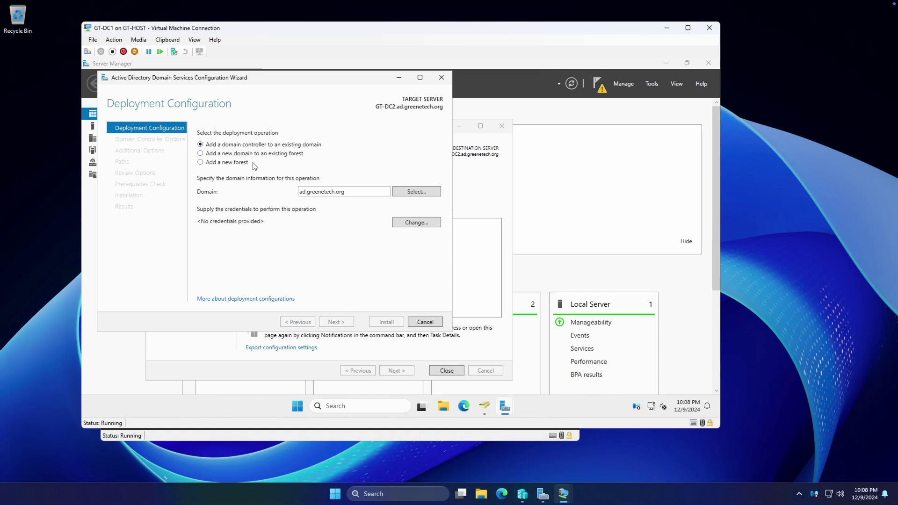
click(408, 223)
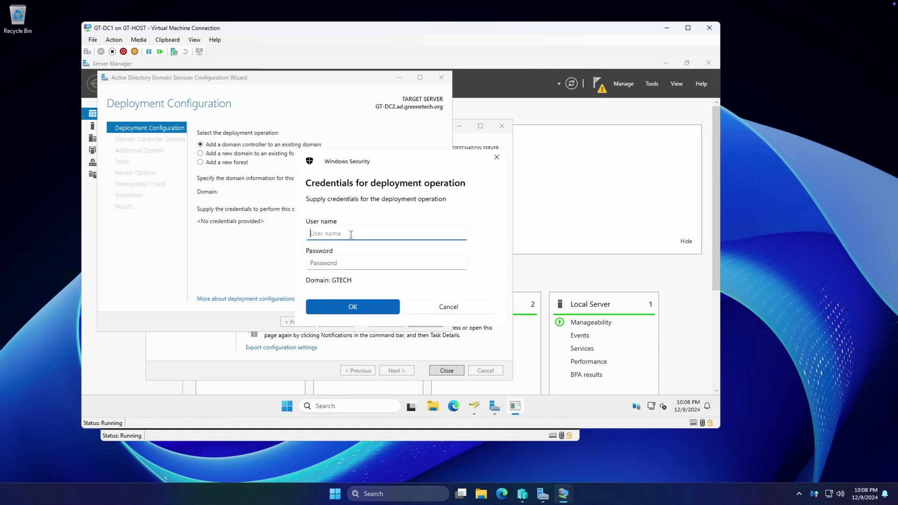
key(Tab)
text(••)
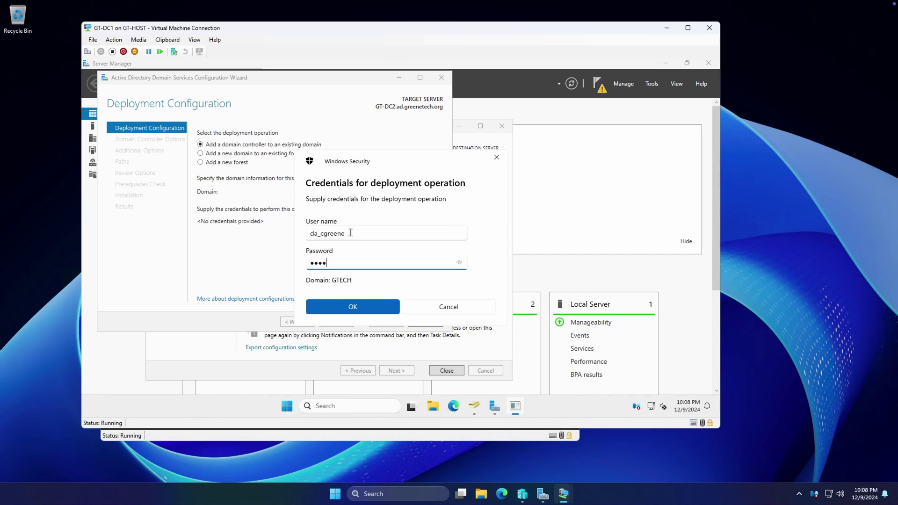
text(•••)
key(BackSpace)
key(BackSpace)
key(BackSpace)
key(BackSpace)
key(BackSpace)
key(BackSpace)
key(BackSpace)
text(••••)
click(337, 299)
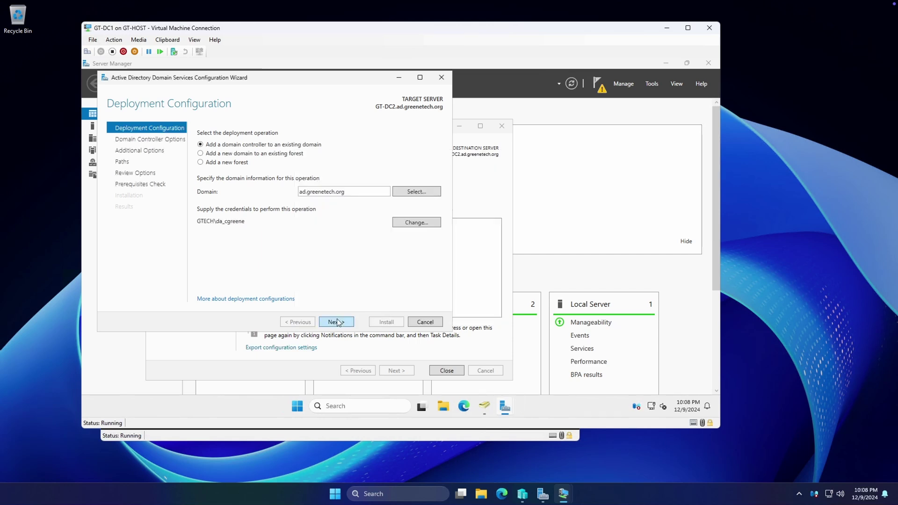
Keep DNS server and Global Catalog checked with site Default-First-Site-Name
click(338, 322)
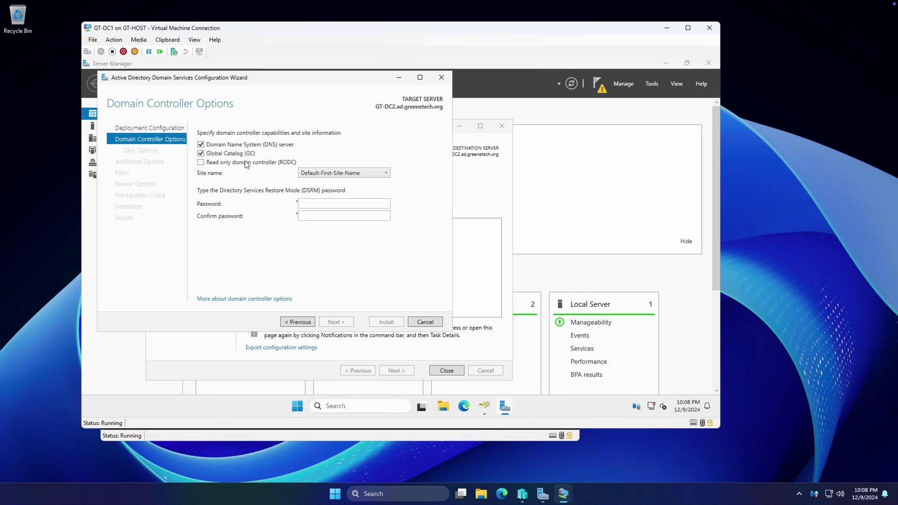
click(318, 173)
click(319, 174)
Enter and confirm the Directory Services Restore Mode (DSRM) password
click(333, 201)
text(P@ssw0rd12345)
key(BackSpace)
key(BackSpace)
key(BackSpace)
key(BackSpace)
key(BackSpace)
key(BackSpace)
key(BackSpace)
key(BackSpace)
key(BackSpace)
text(P@ssw0rd12345678)
key(Tab)
text(P)
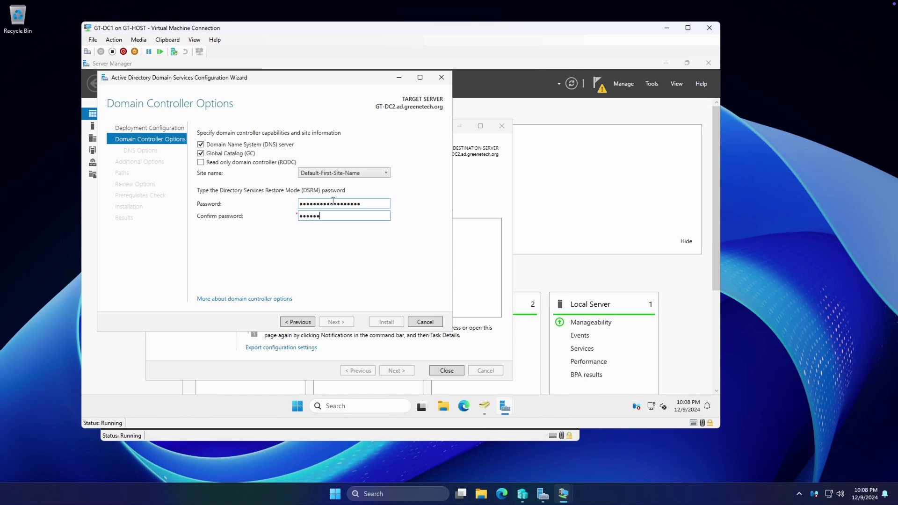
text(@ssw0rd123456789)
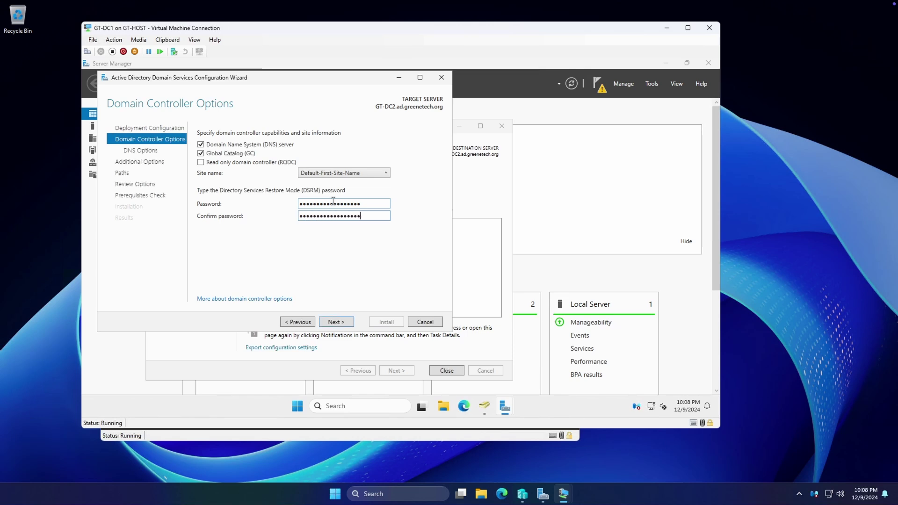
click(335, 321)
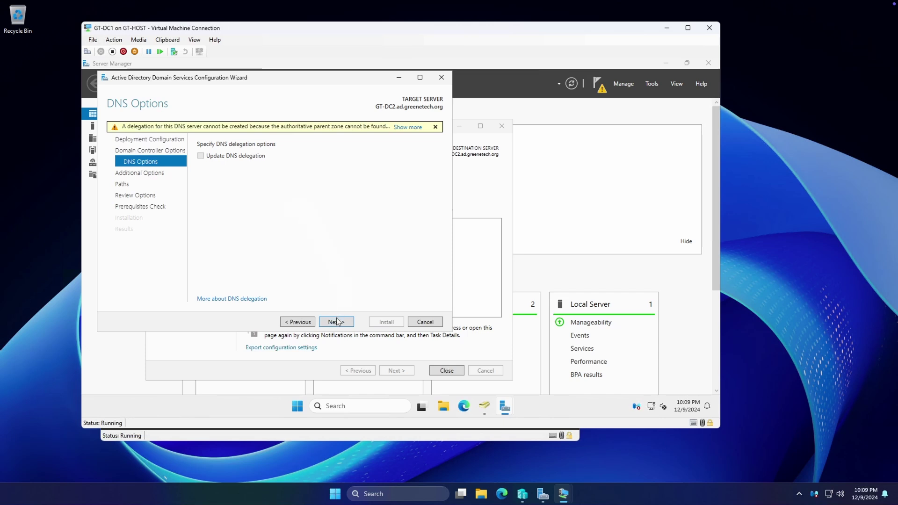
Replicate from GT-DC1.ad.greenetech.org, keep default NTDS and SYSVOL paths, and review the selections summary
click(337, 321)
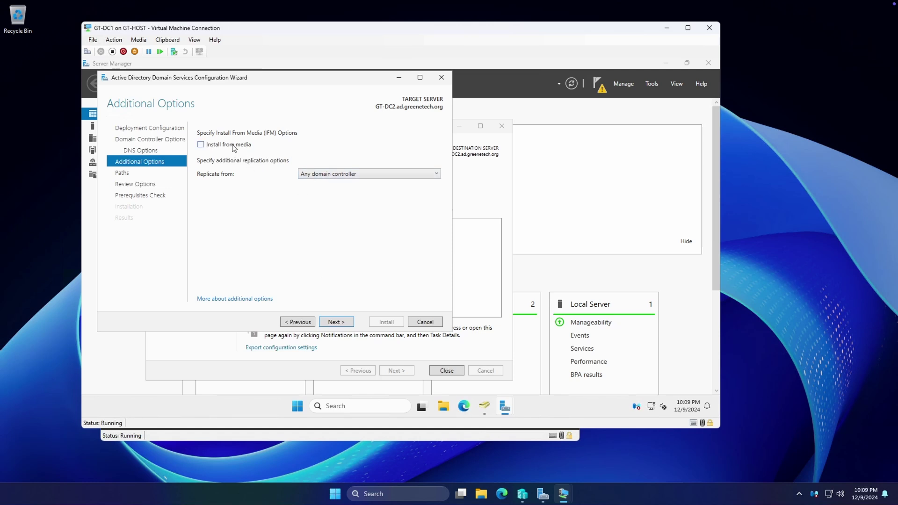
click(331, 177)
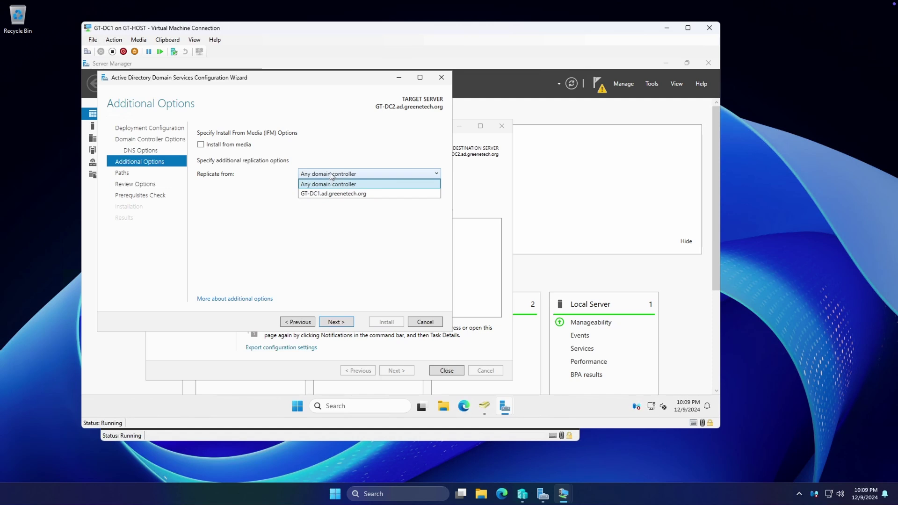
click(329, 192)
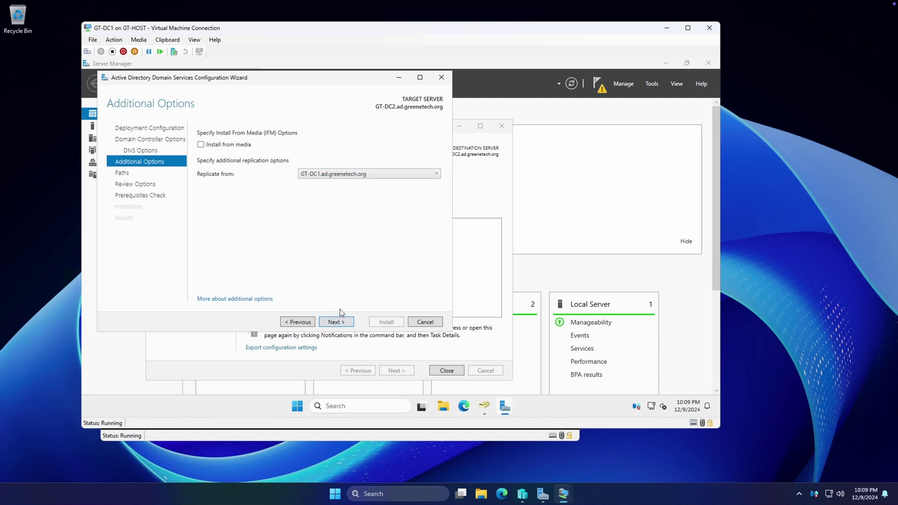
click(342, 324)
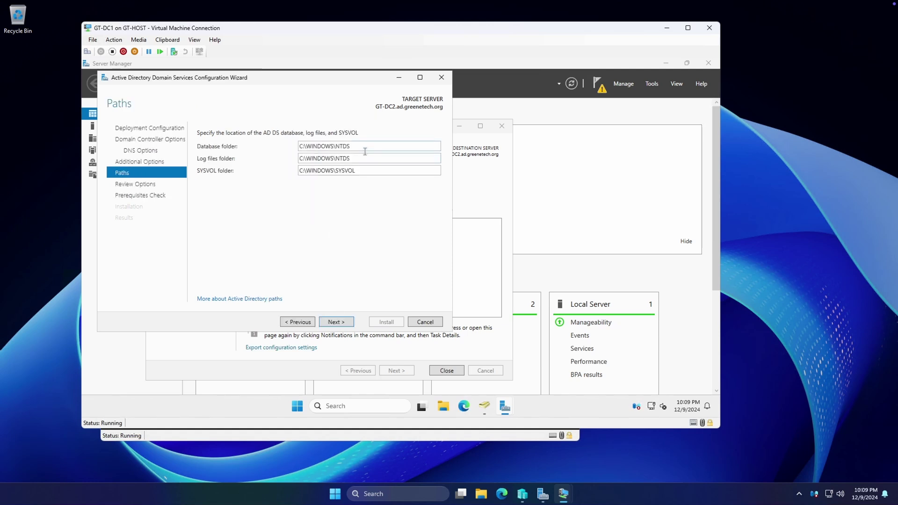
click(339, 324)
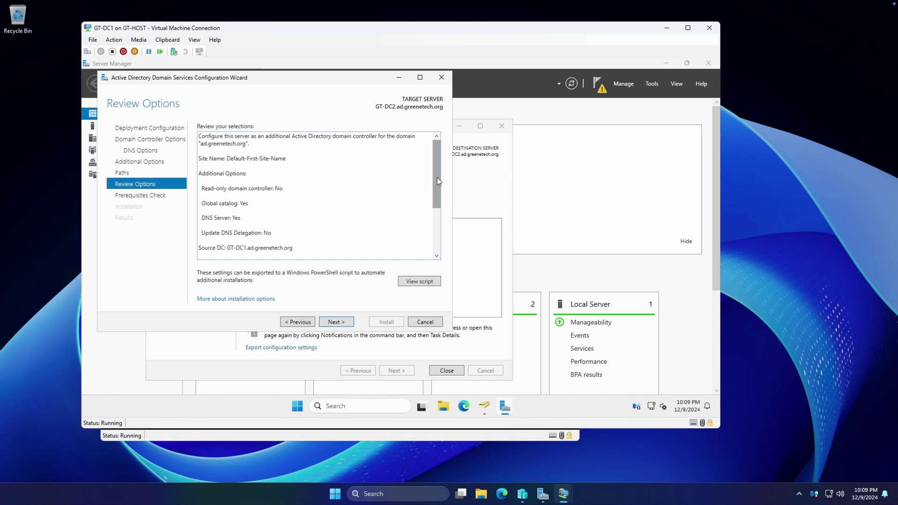
drag(437, 178, 433, 229)
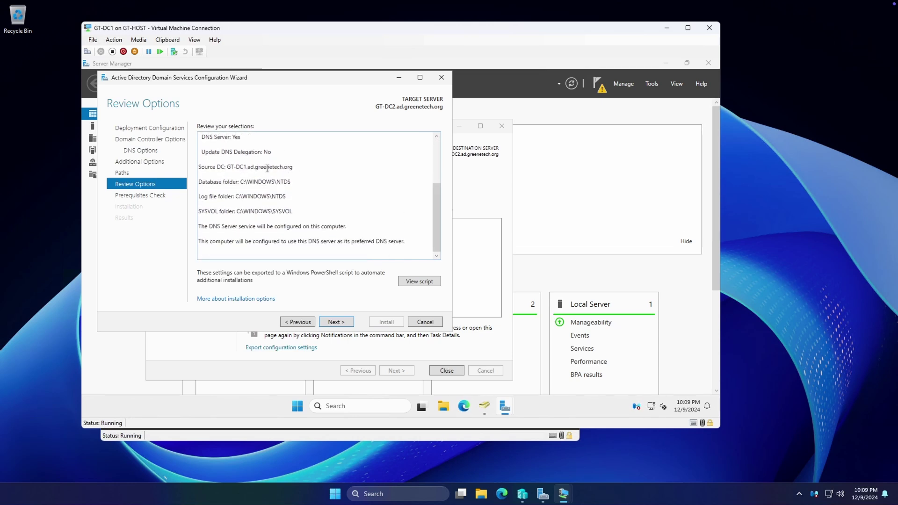
Pass the prerequisite checks and start installing GT-DC2 as an additional domain controller
click(335, 323)
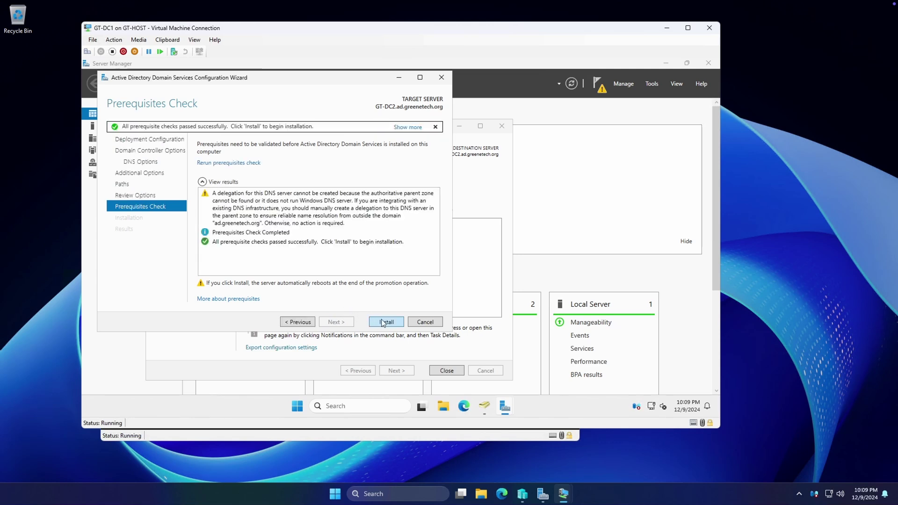
click(383, 322)
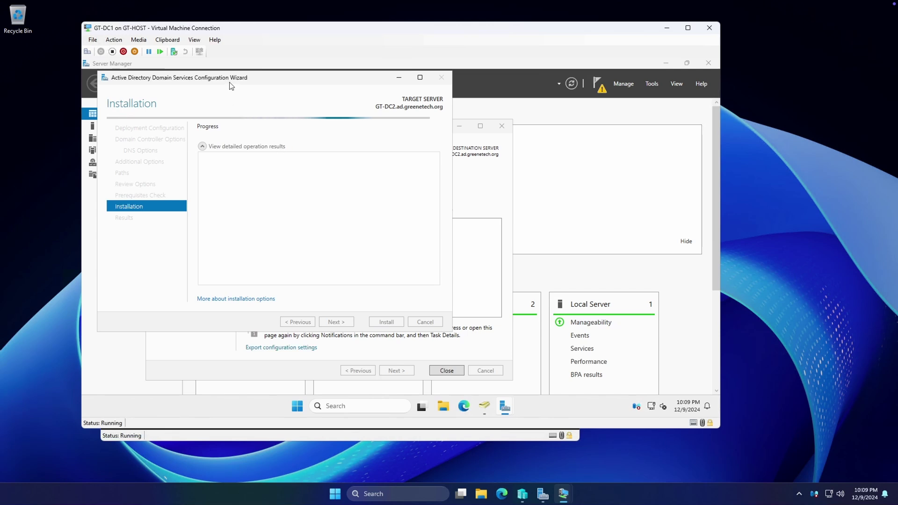
drag(231, 83, 275, 104)
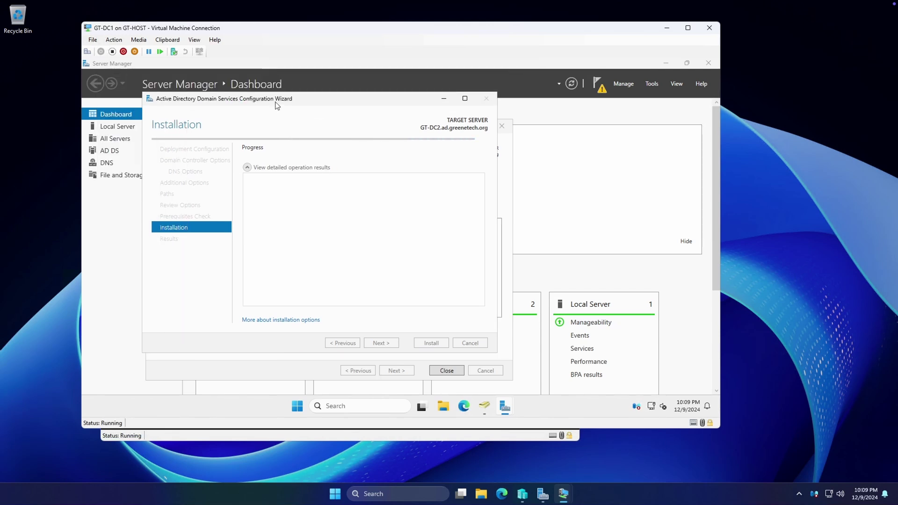